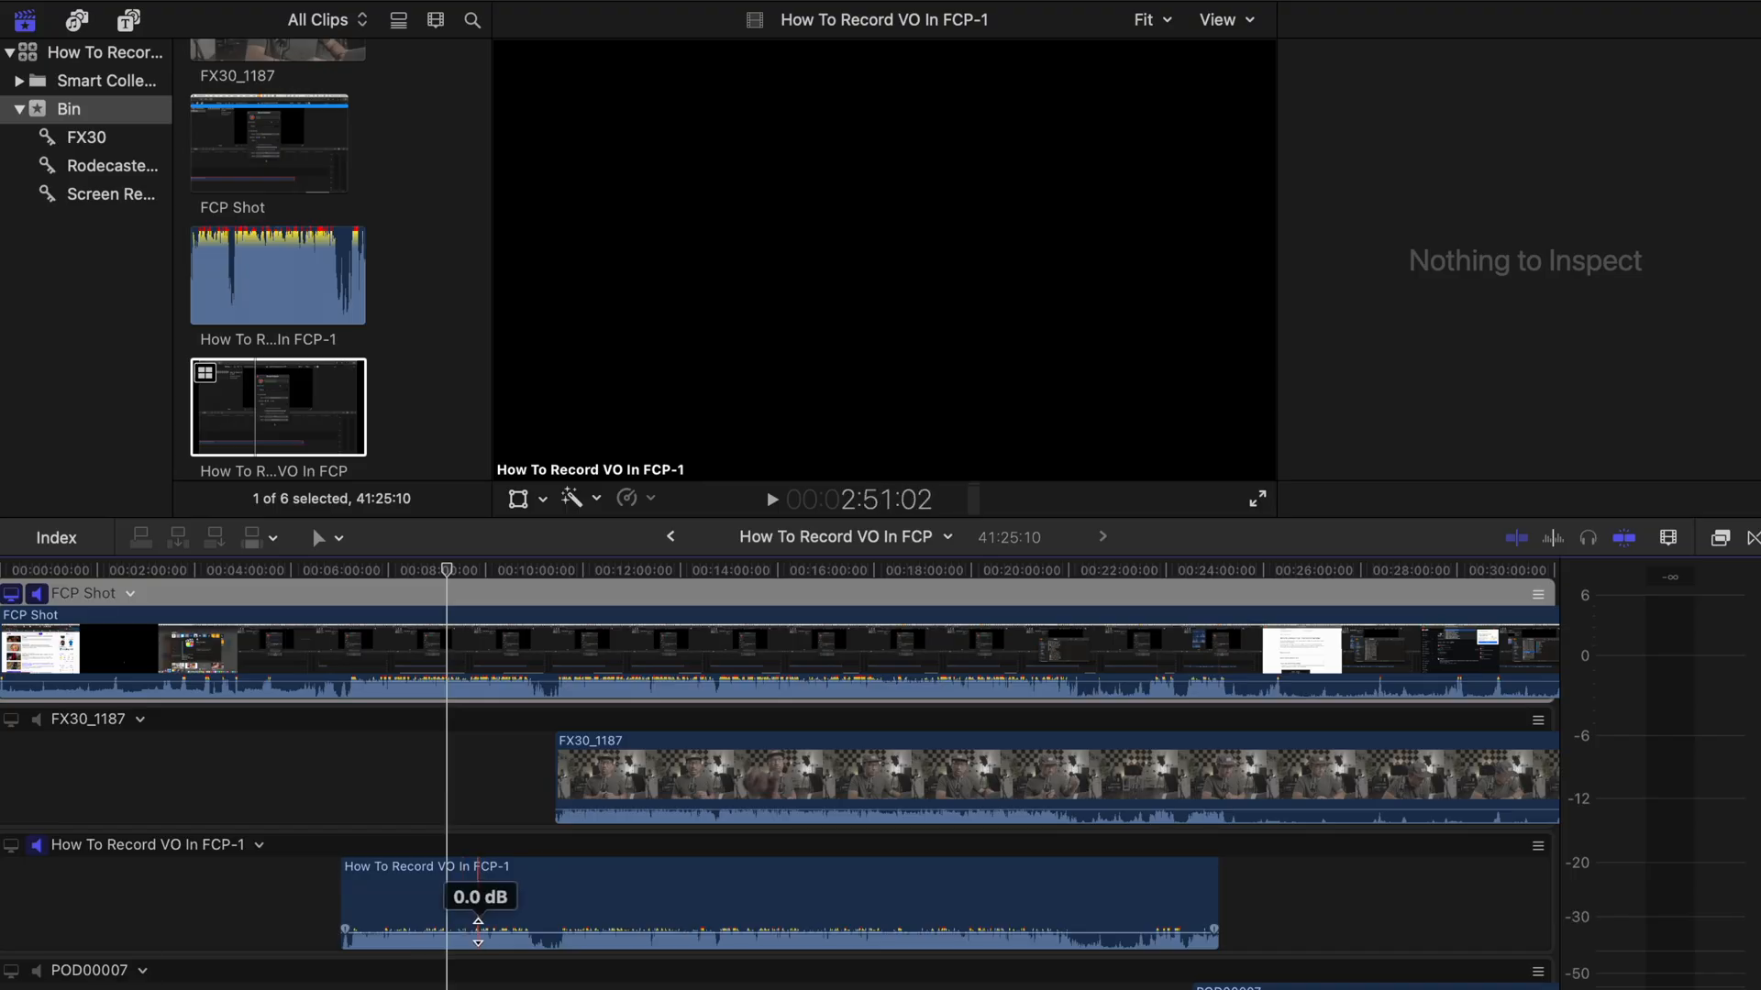
- Drag the voiceover clip's volume line down to -6.0 dB after playing it back
key(space)
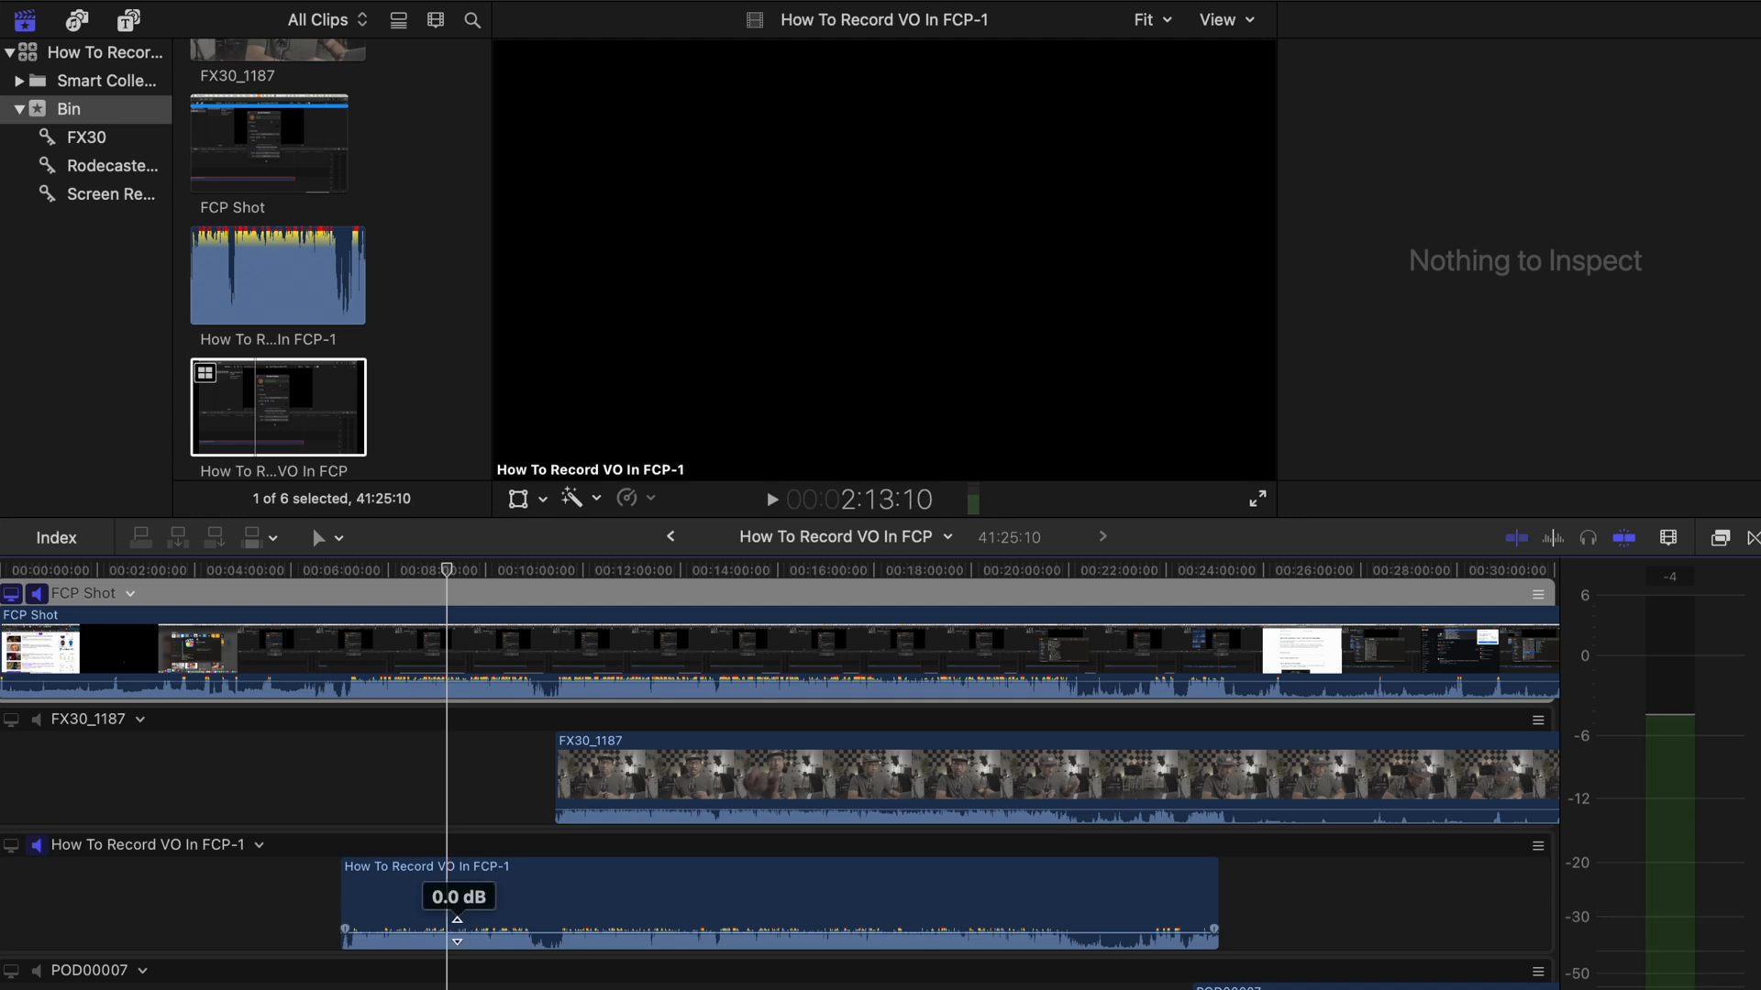
click(455, 913)
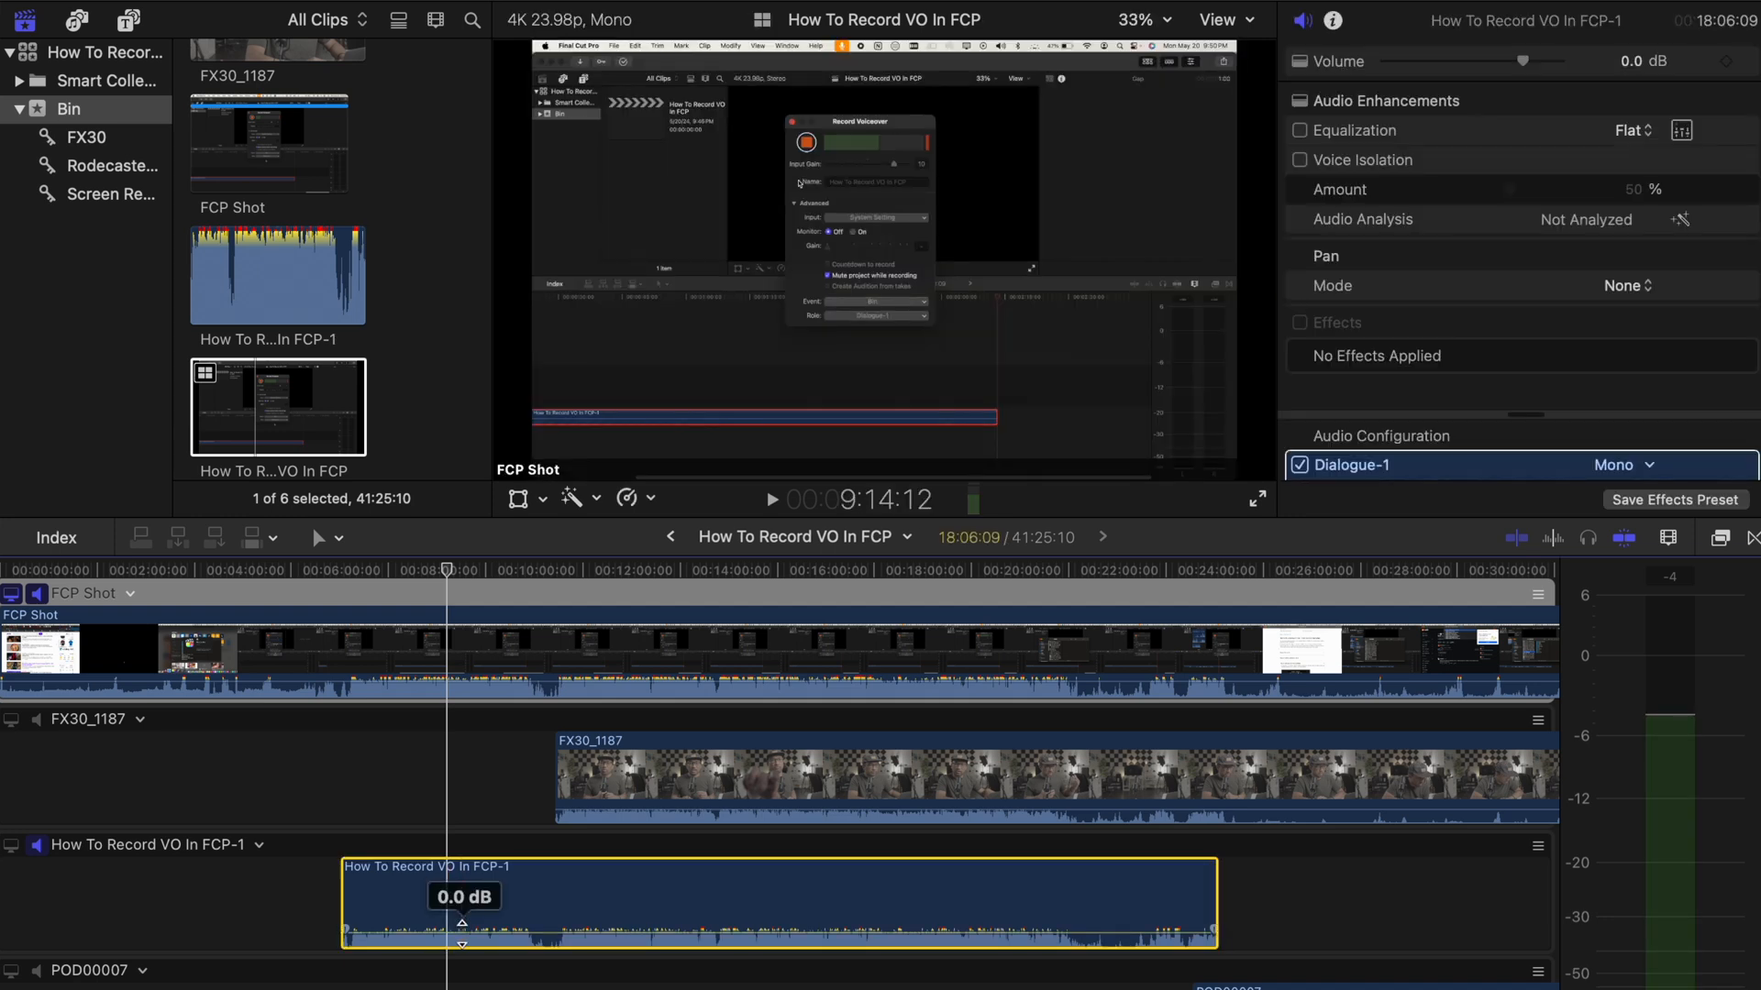
drag(463, 918, 463, 930)
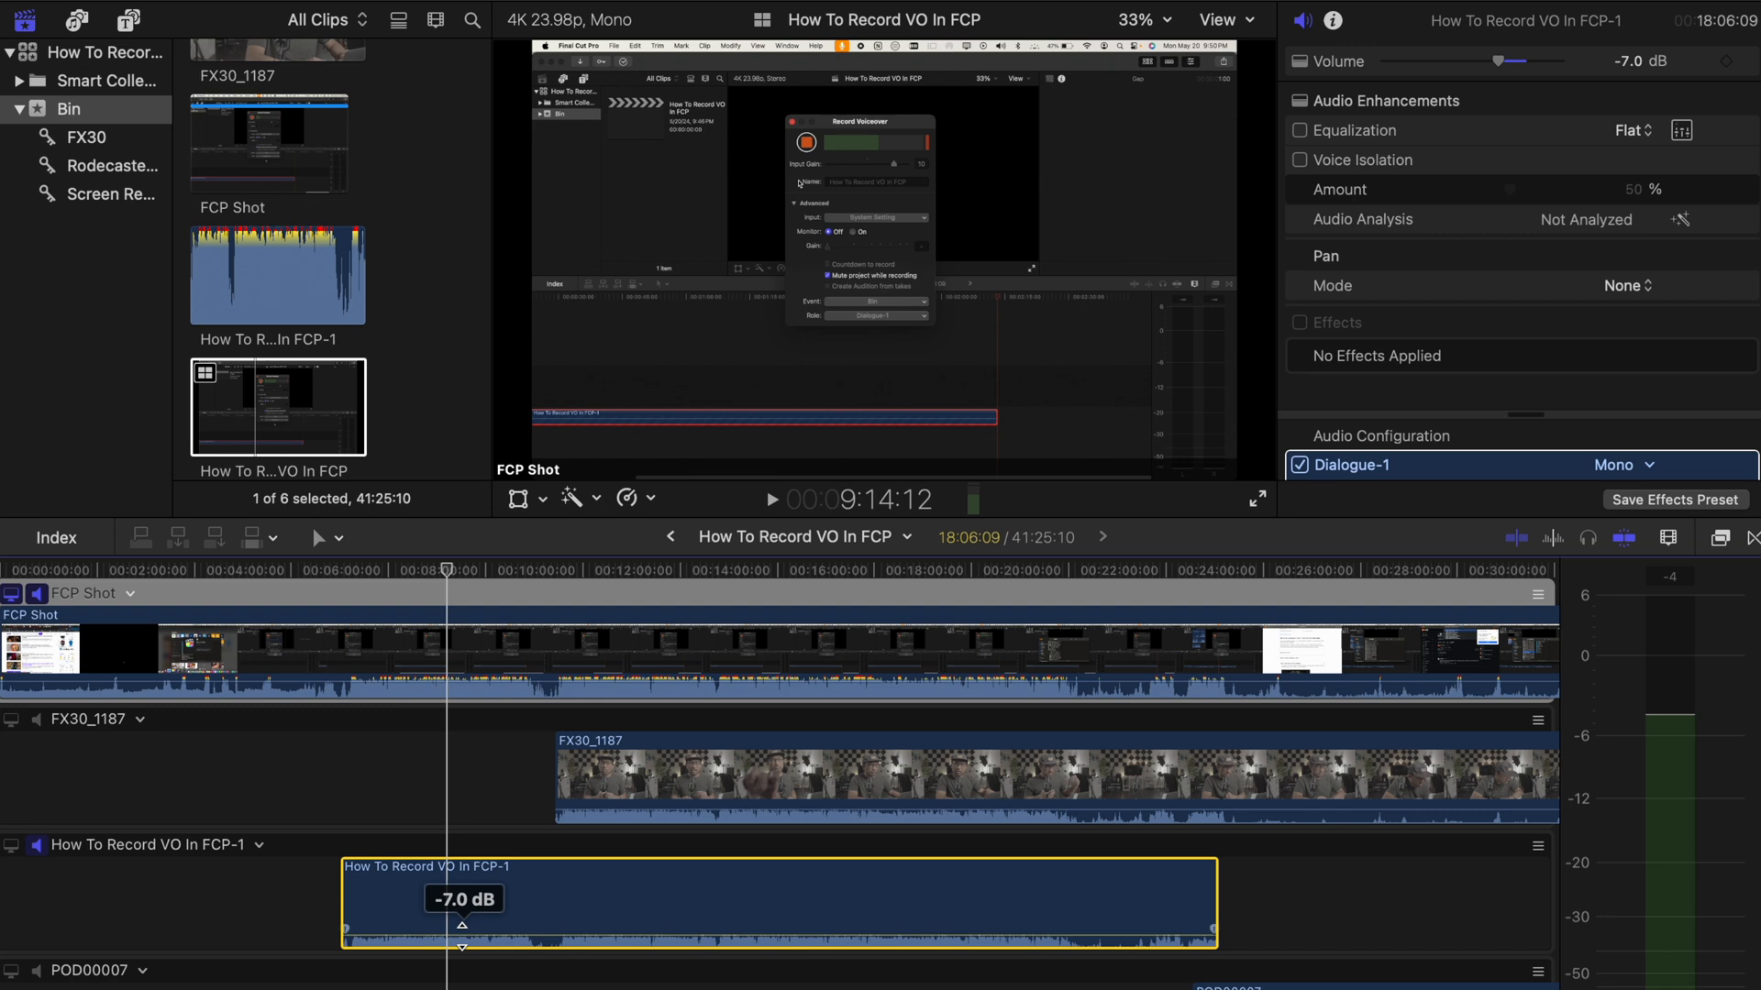
drag(463, 926, 463, 940)
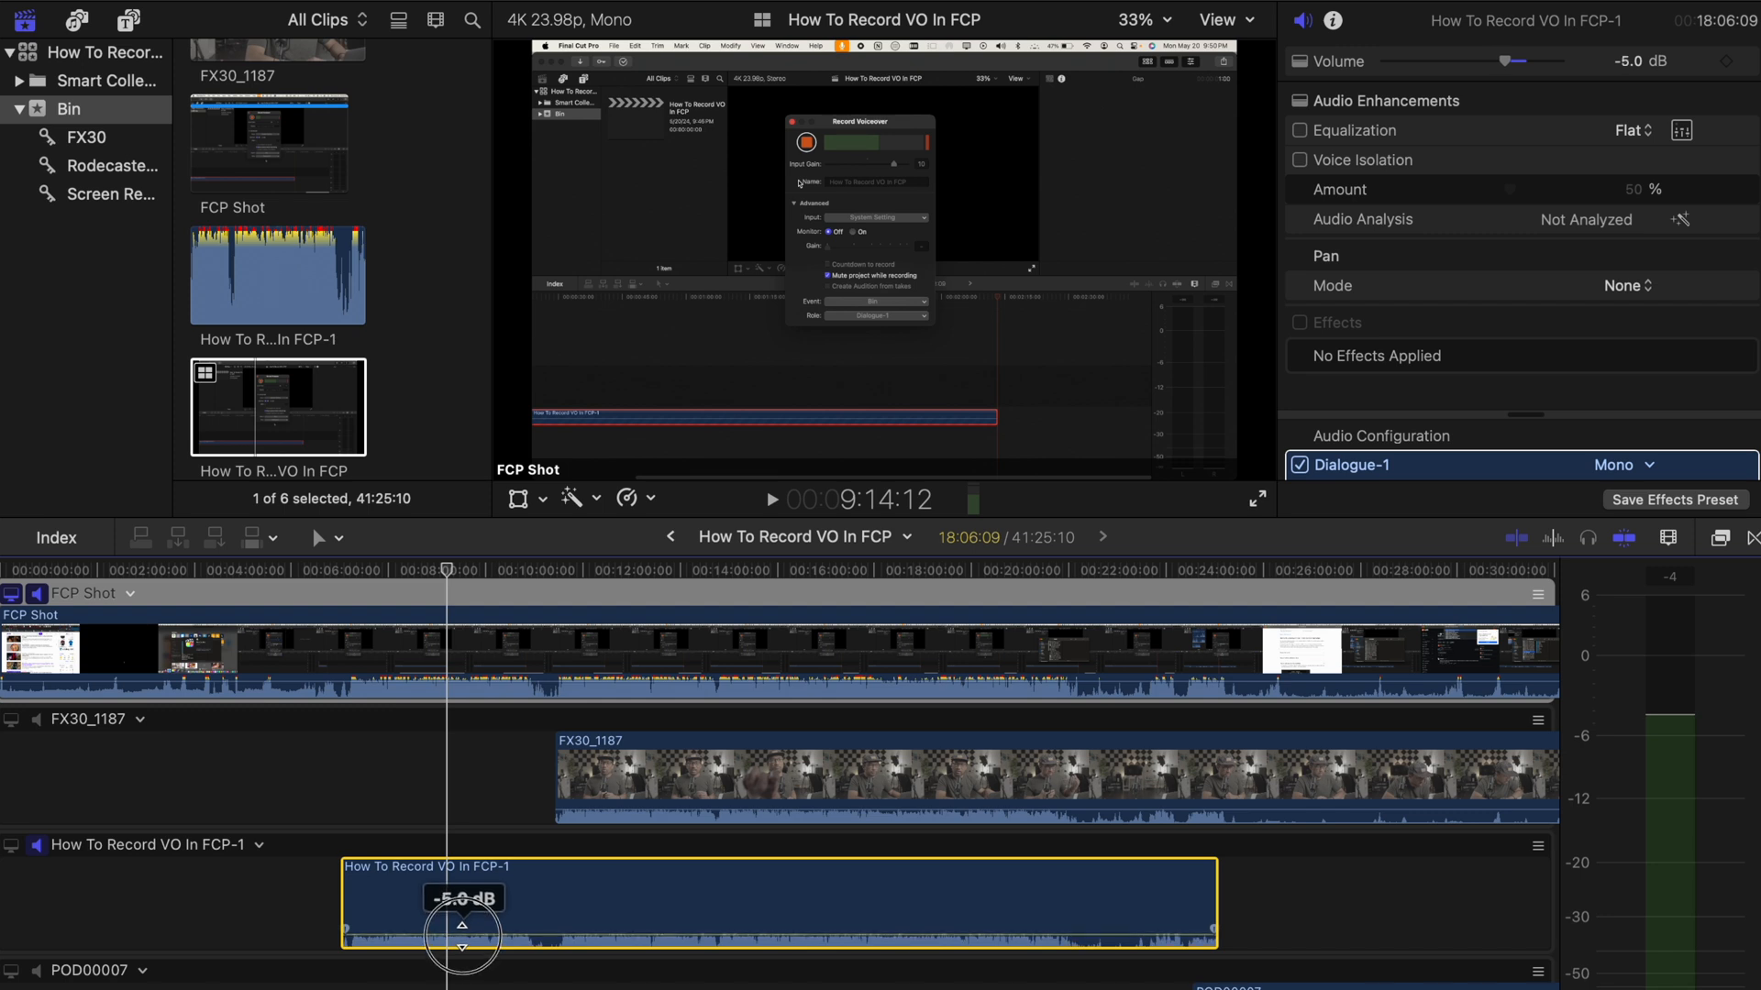
drag(462, 935, 462, 940)
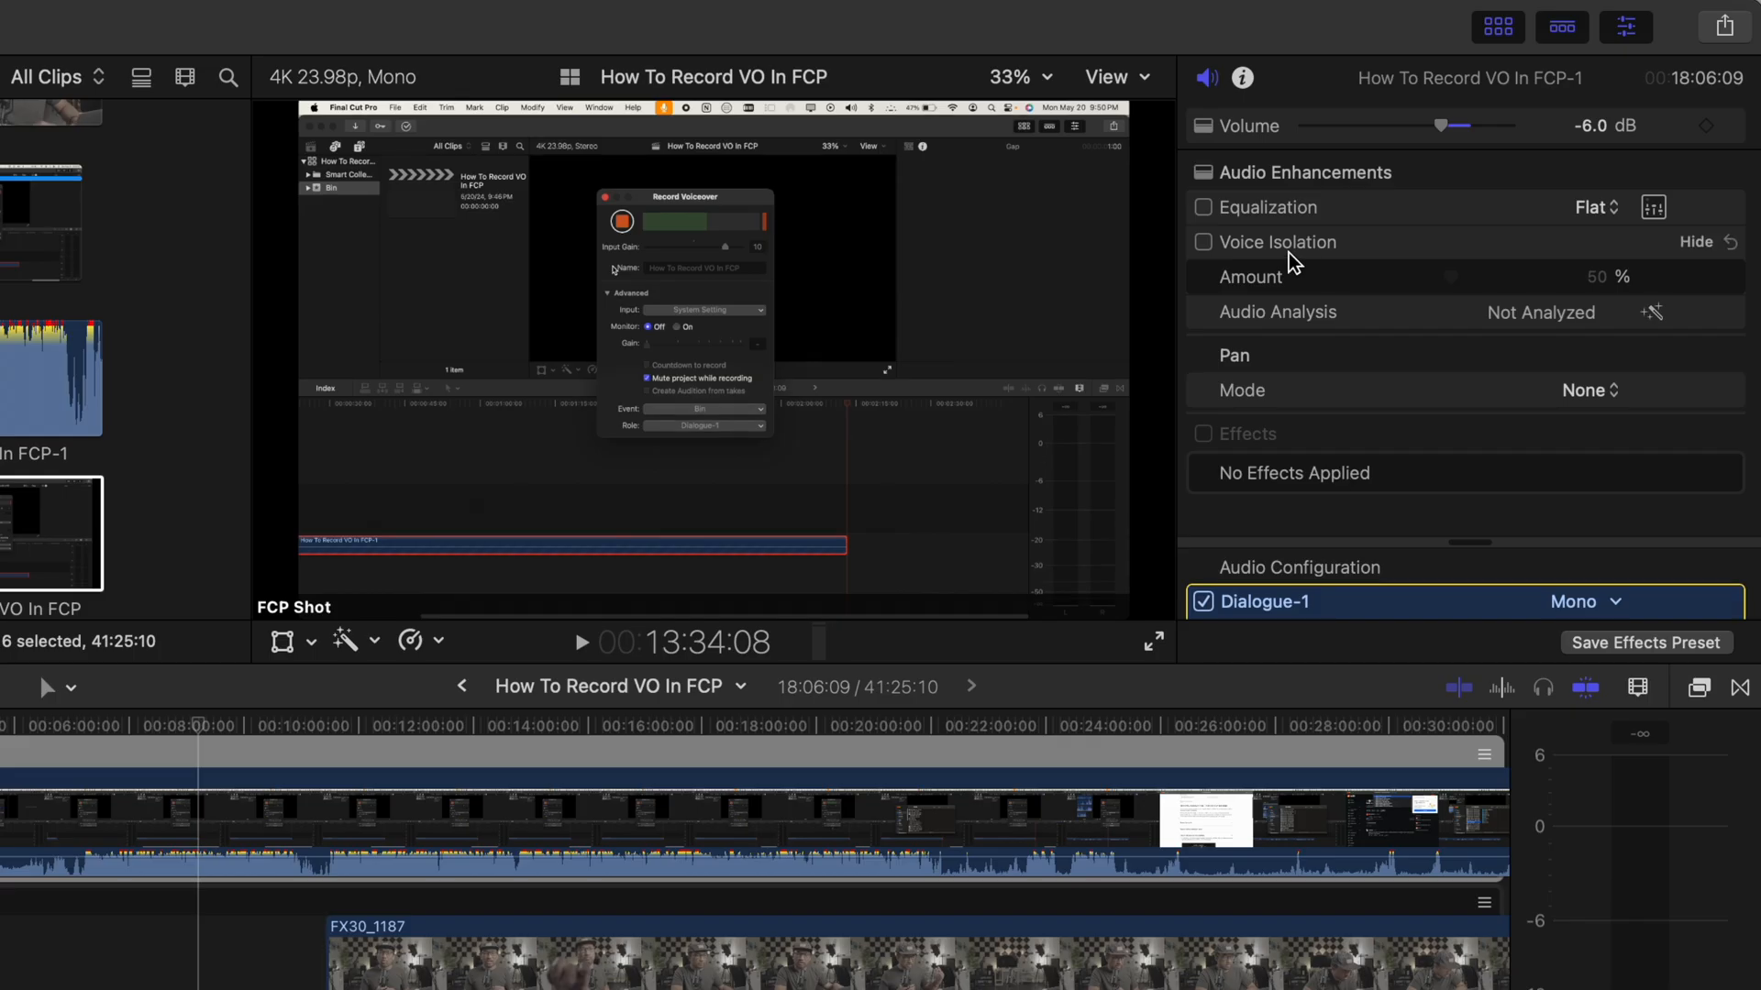
- Enable Equalization with the Bass Boost preset, then check the Mac's Sound Settings
click(1204, 206)
click(1588, 208)
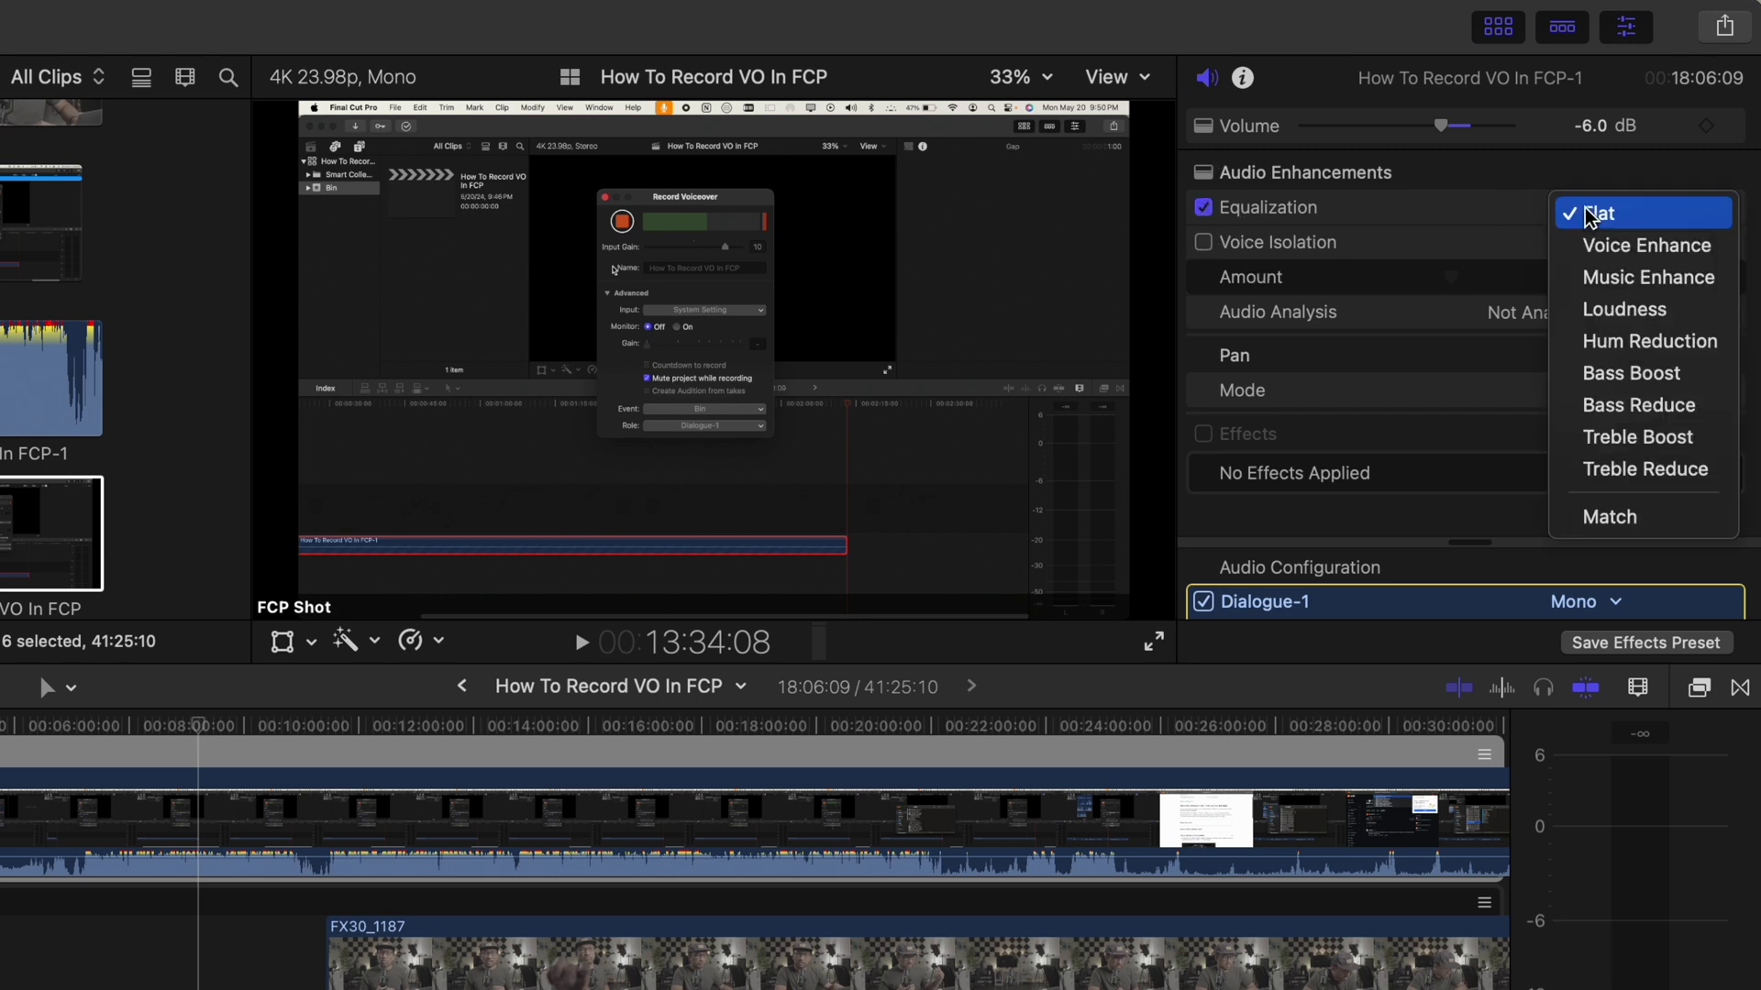
click(1577, 387)
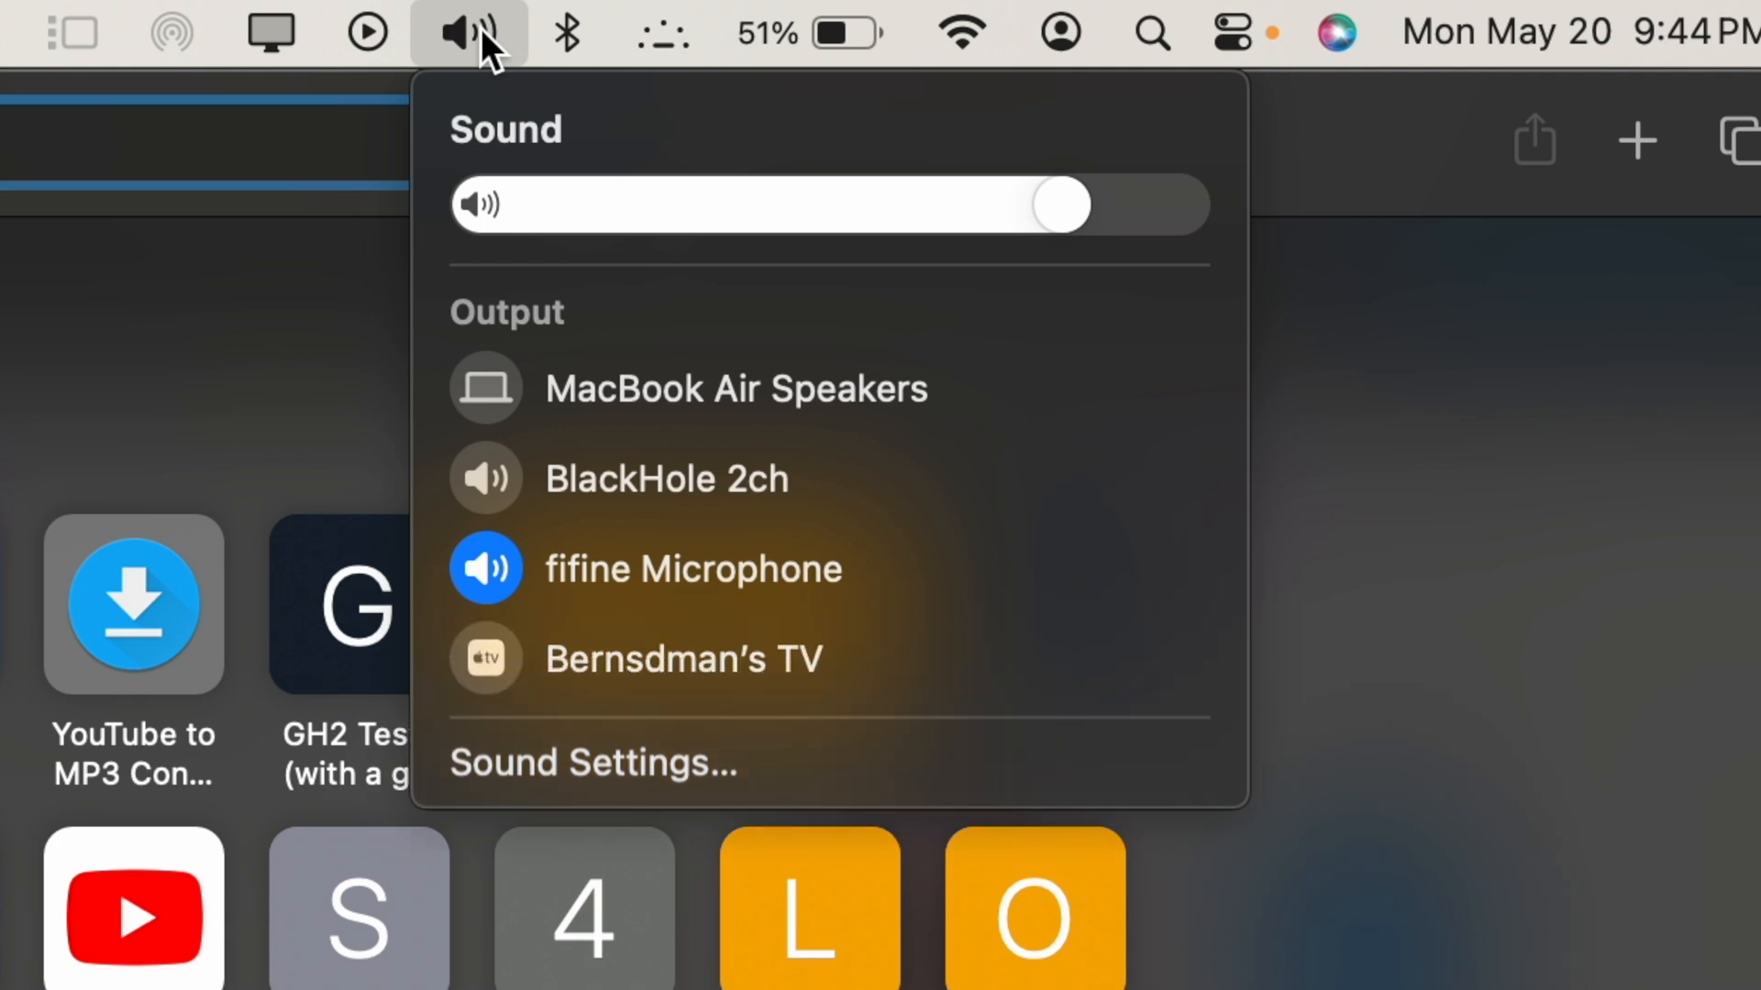
click(602, 765)
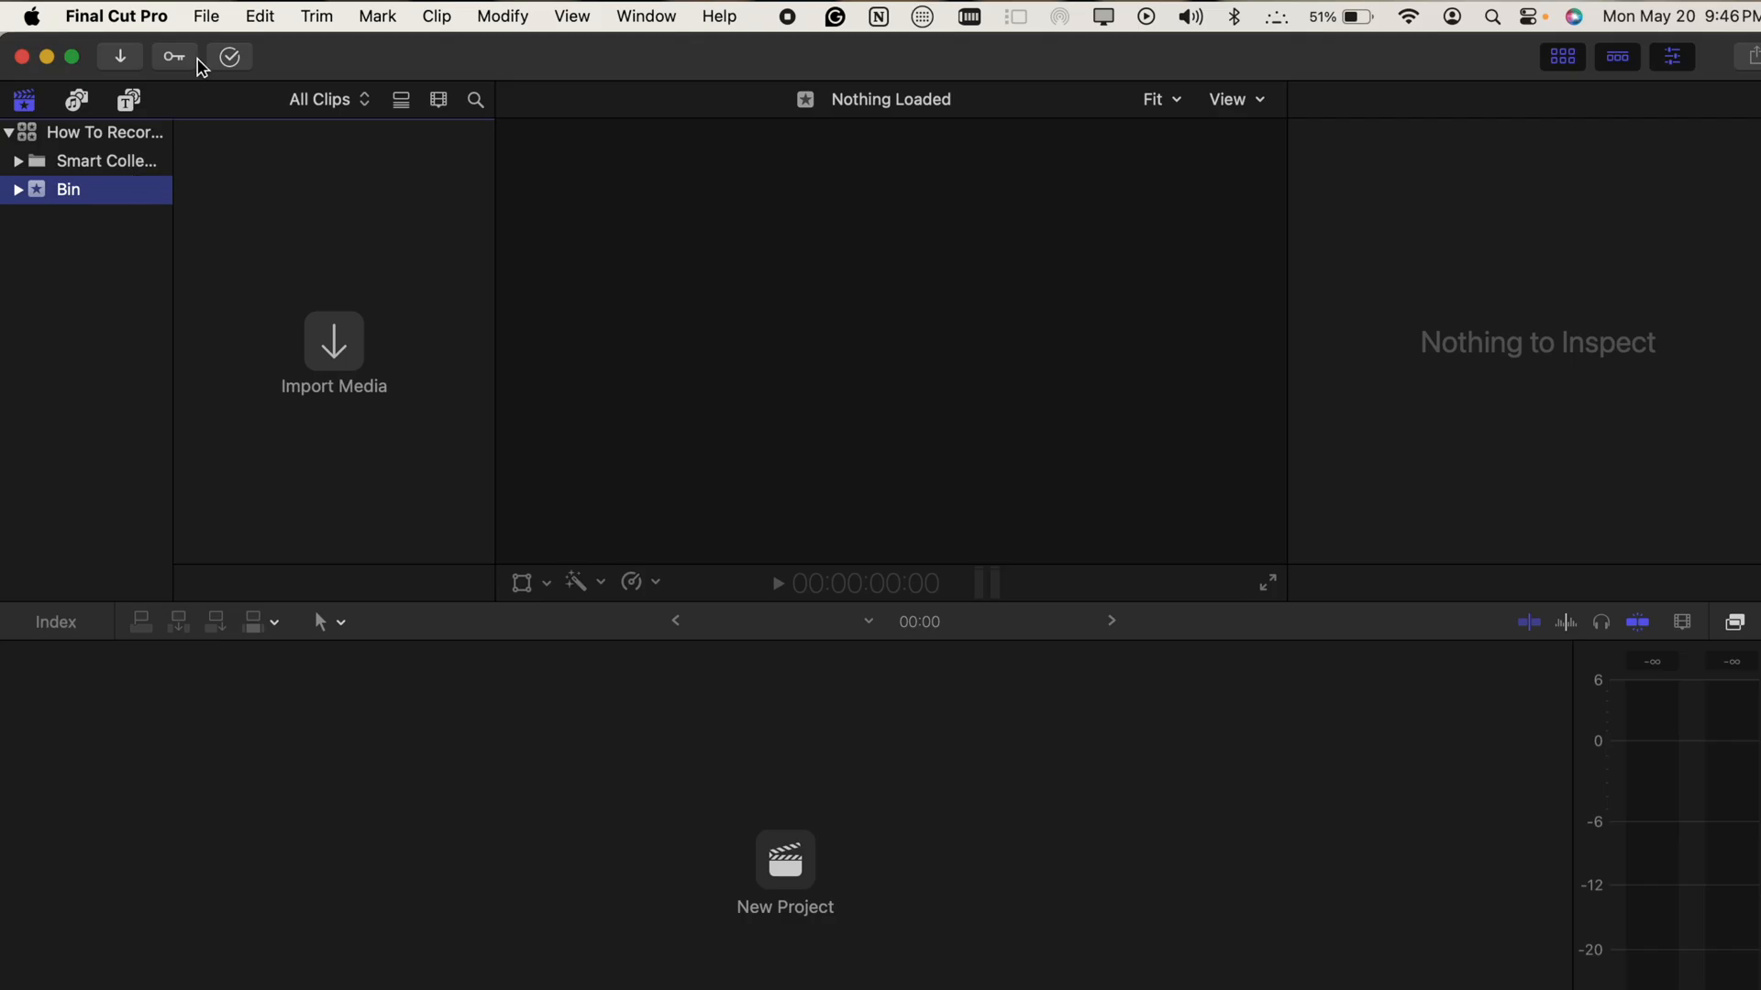
- Create the new 4K 23.98p project 'How To Record VO In FCP' via File > New > Project
click(206, 18)
mouse_move(276, 54)
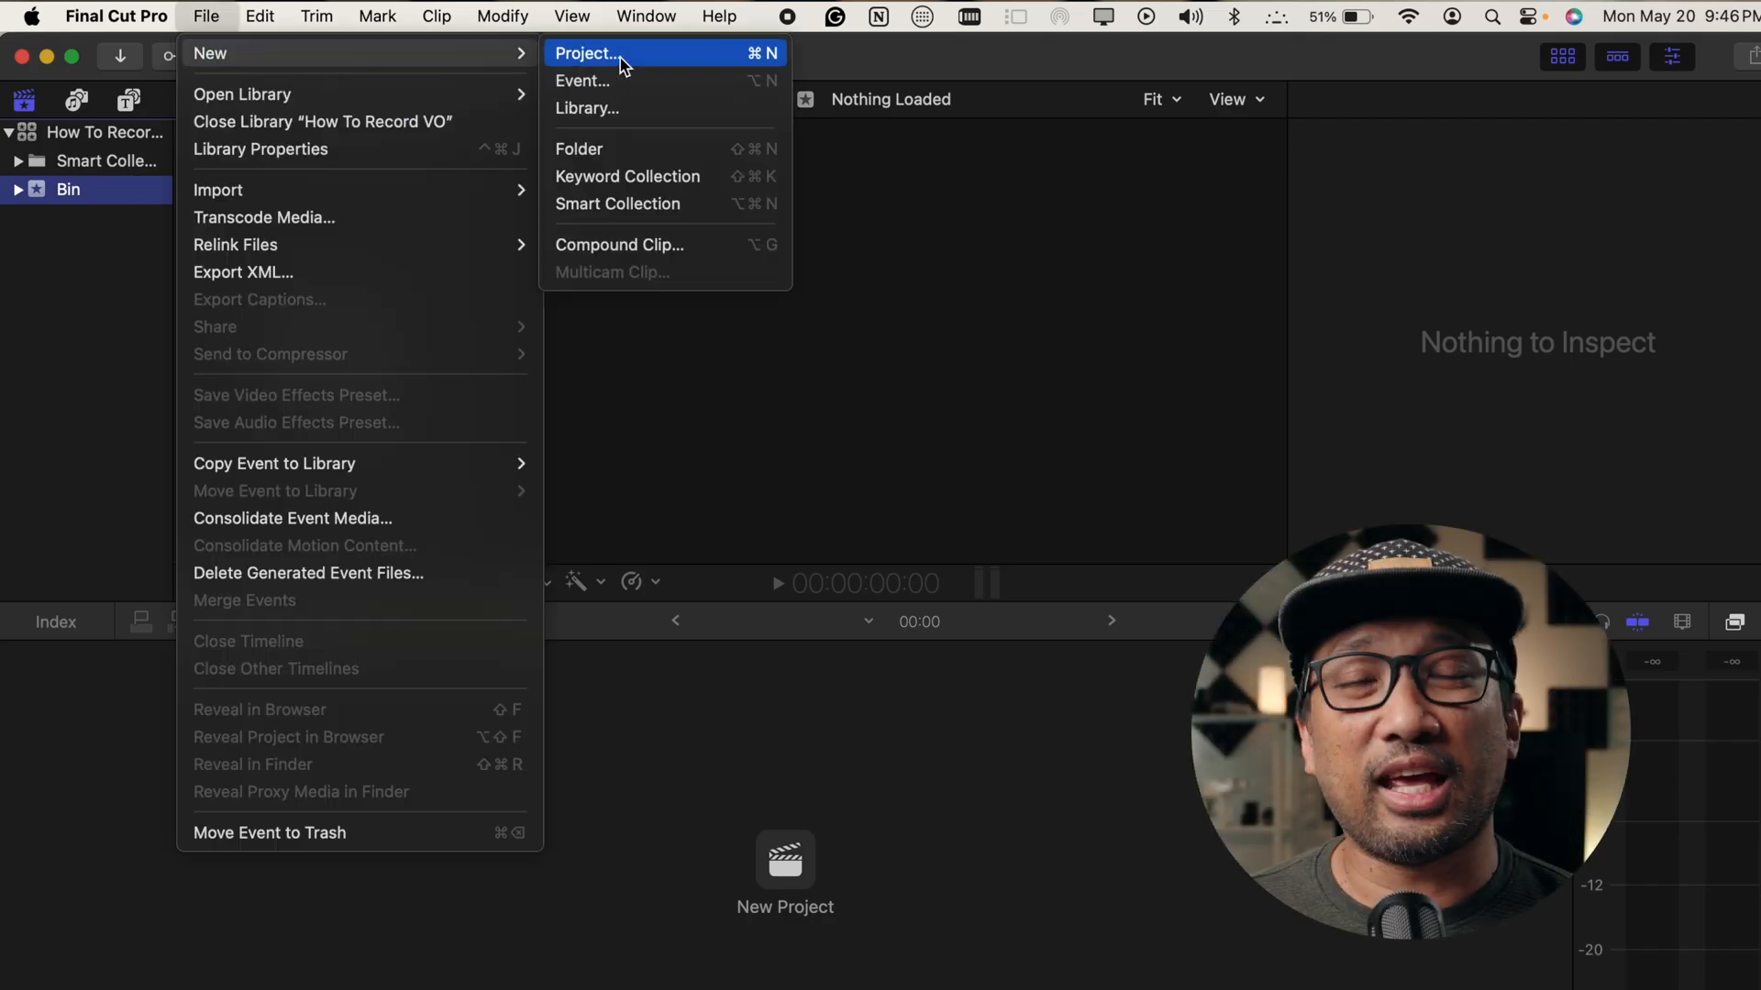
click(612, 54)
text(How To Record VO In FCP)
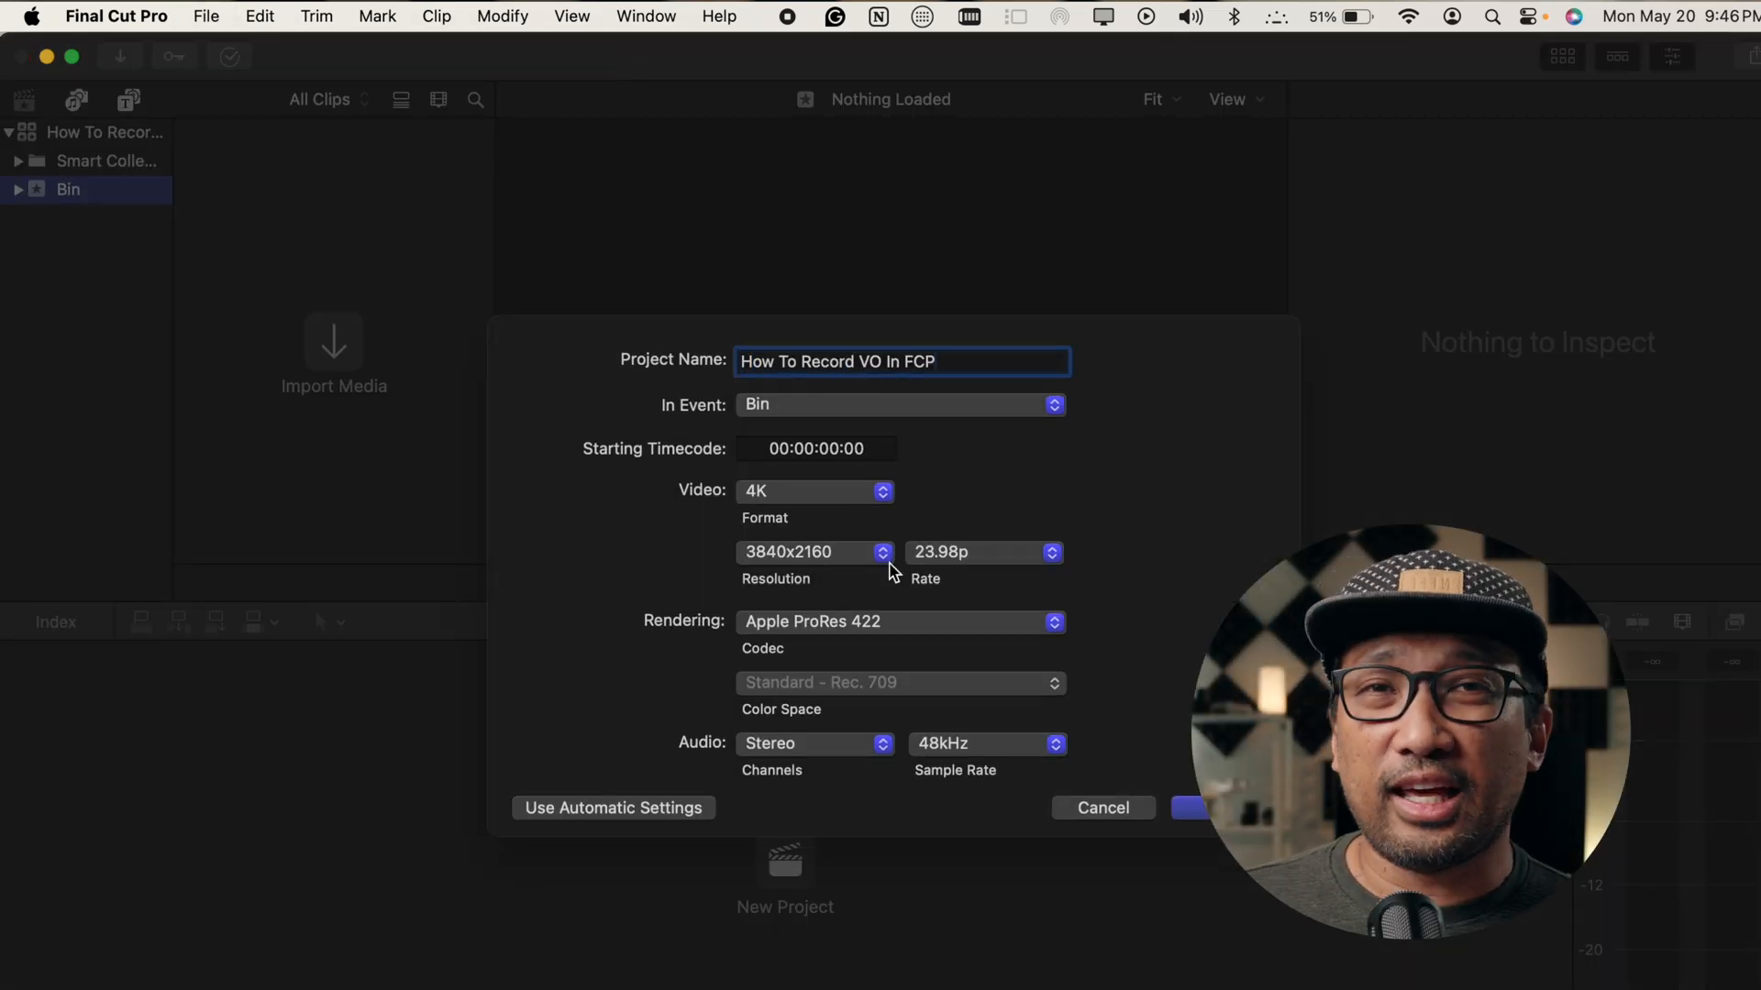
key(Return)
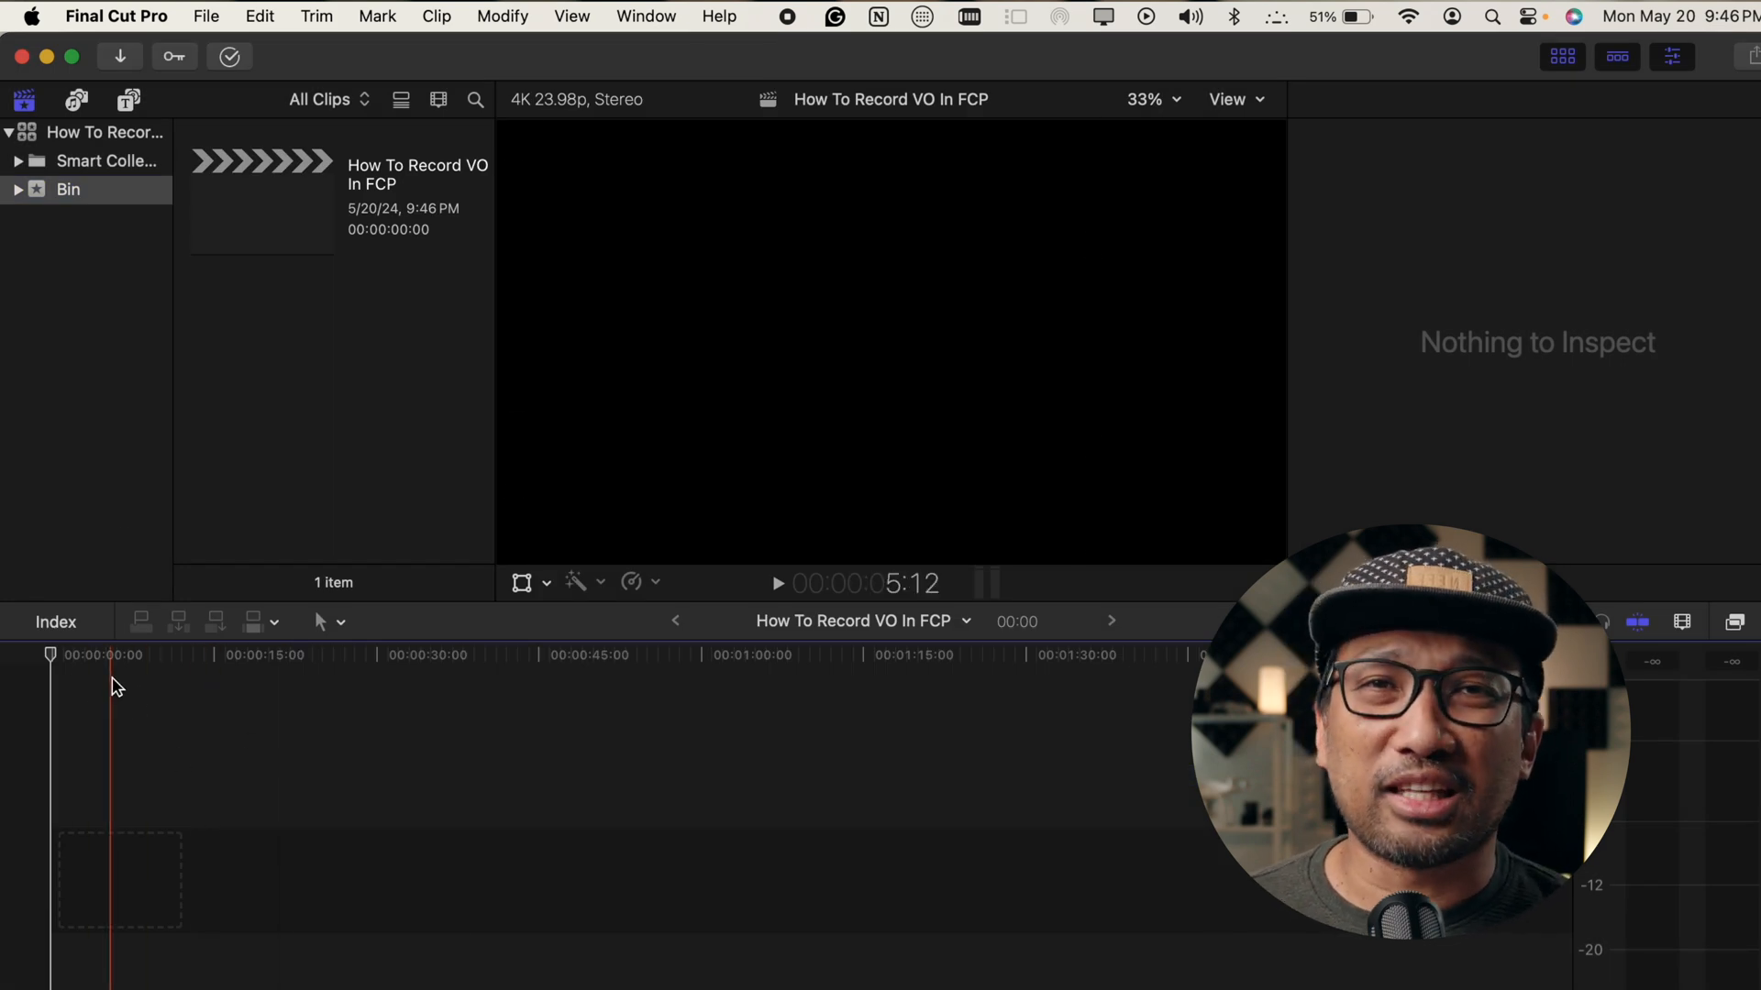
key(s)
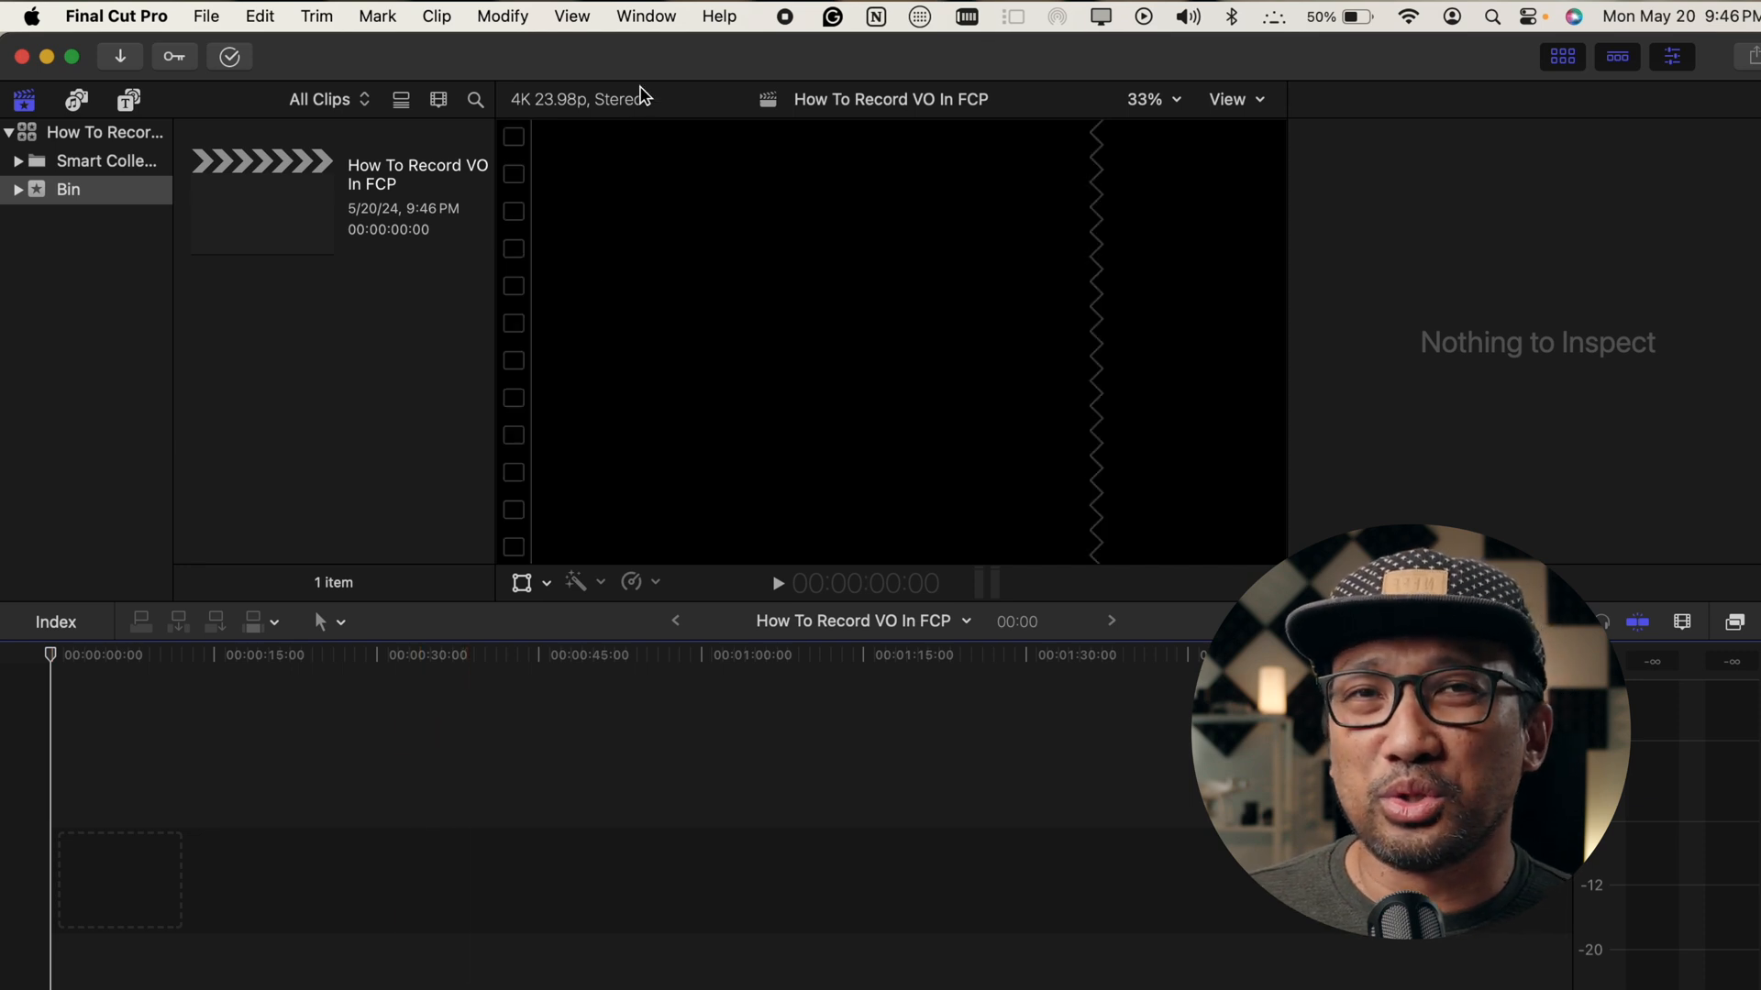
- Open Record Voiceover, select the take name to replace it, and reveal advanced options
click(635, 16)
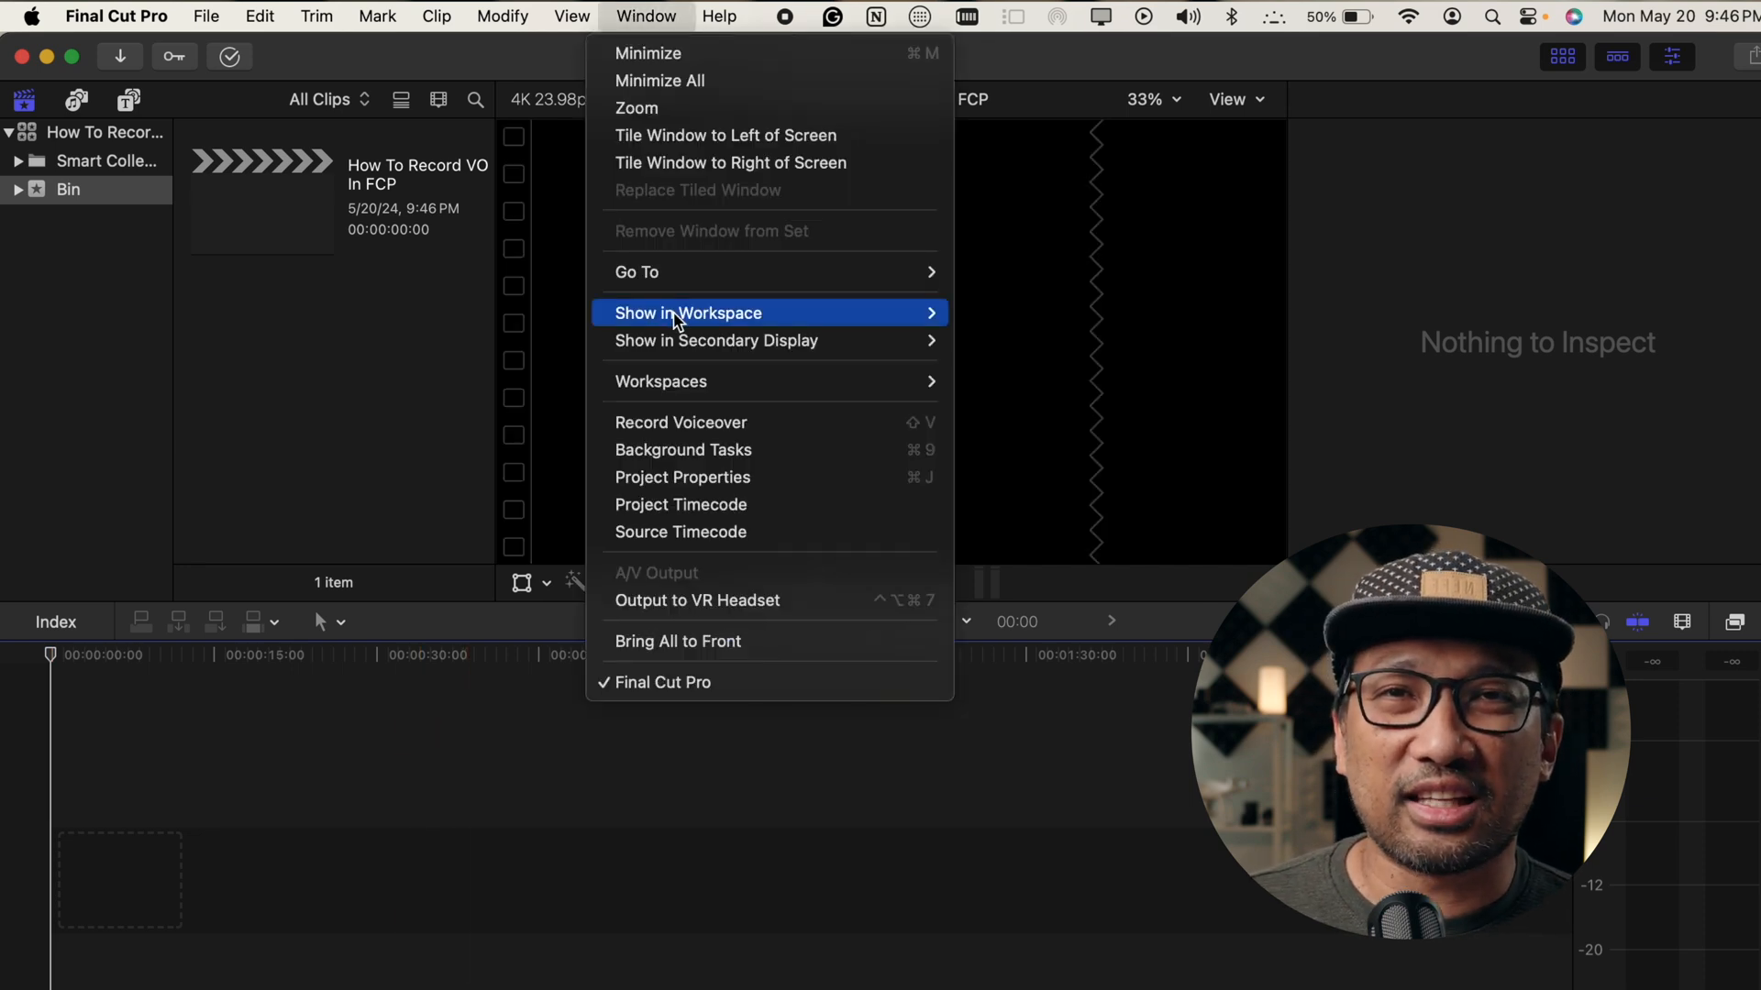
click(766, 433)
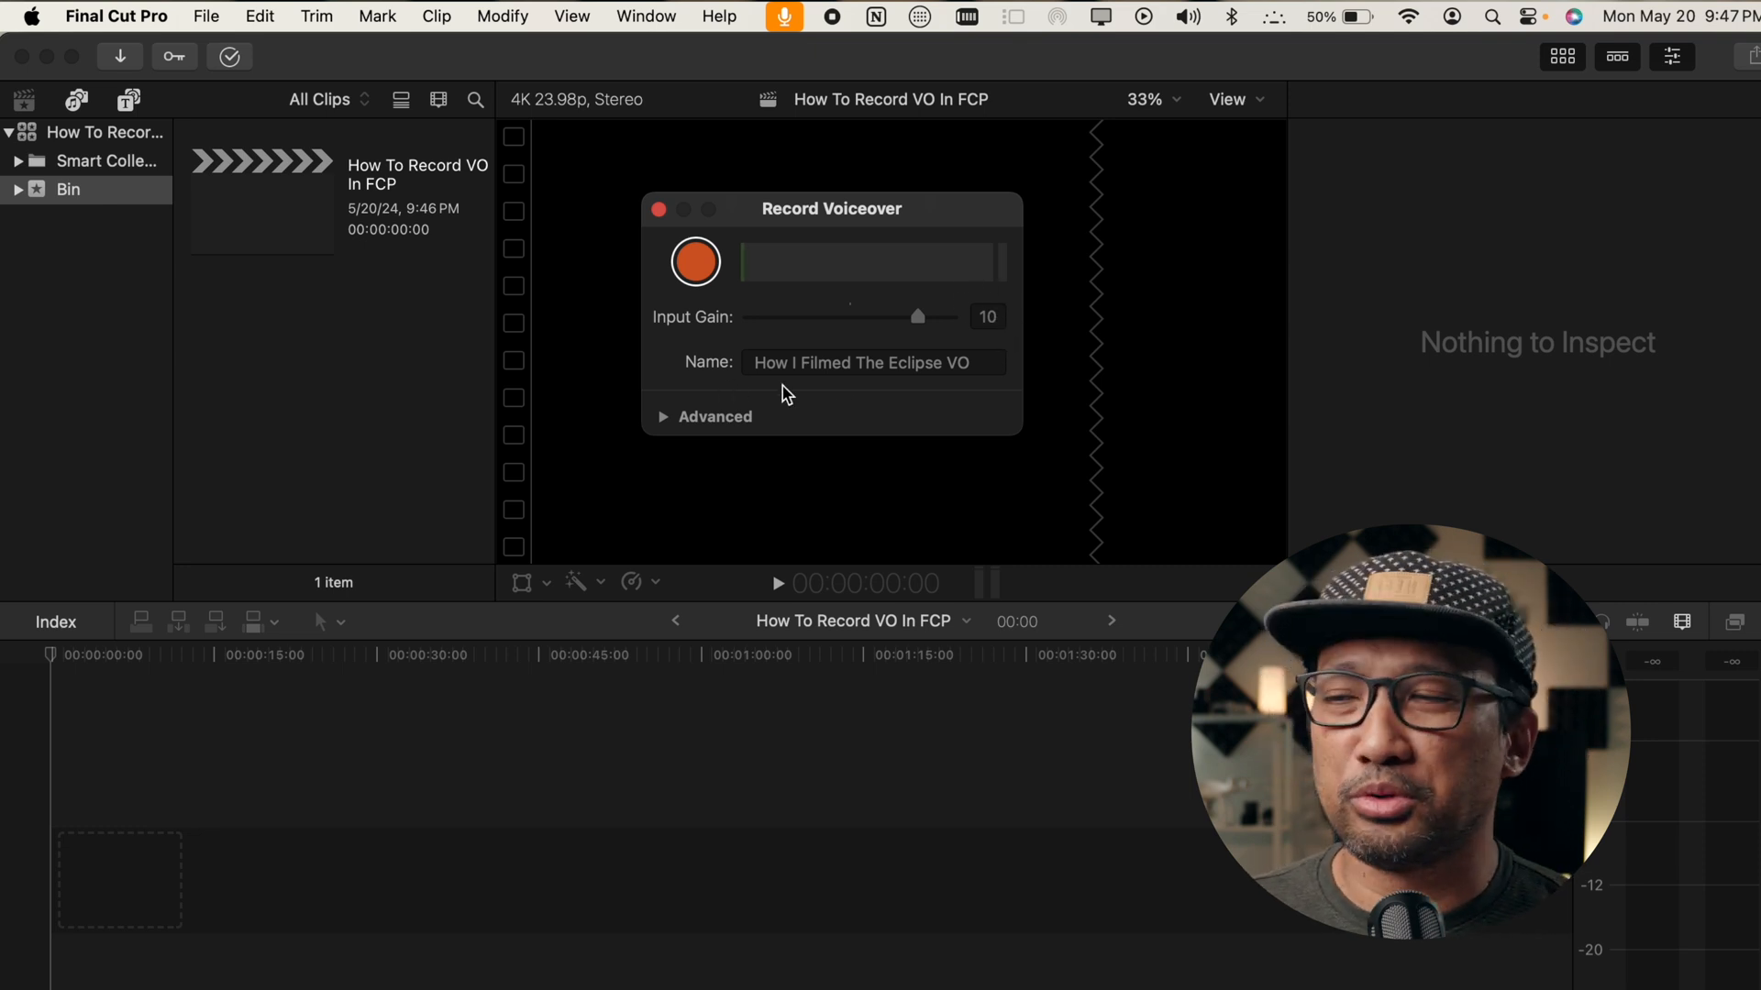
click(895, 364)
double_click(893, 364)
click(891, 361)
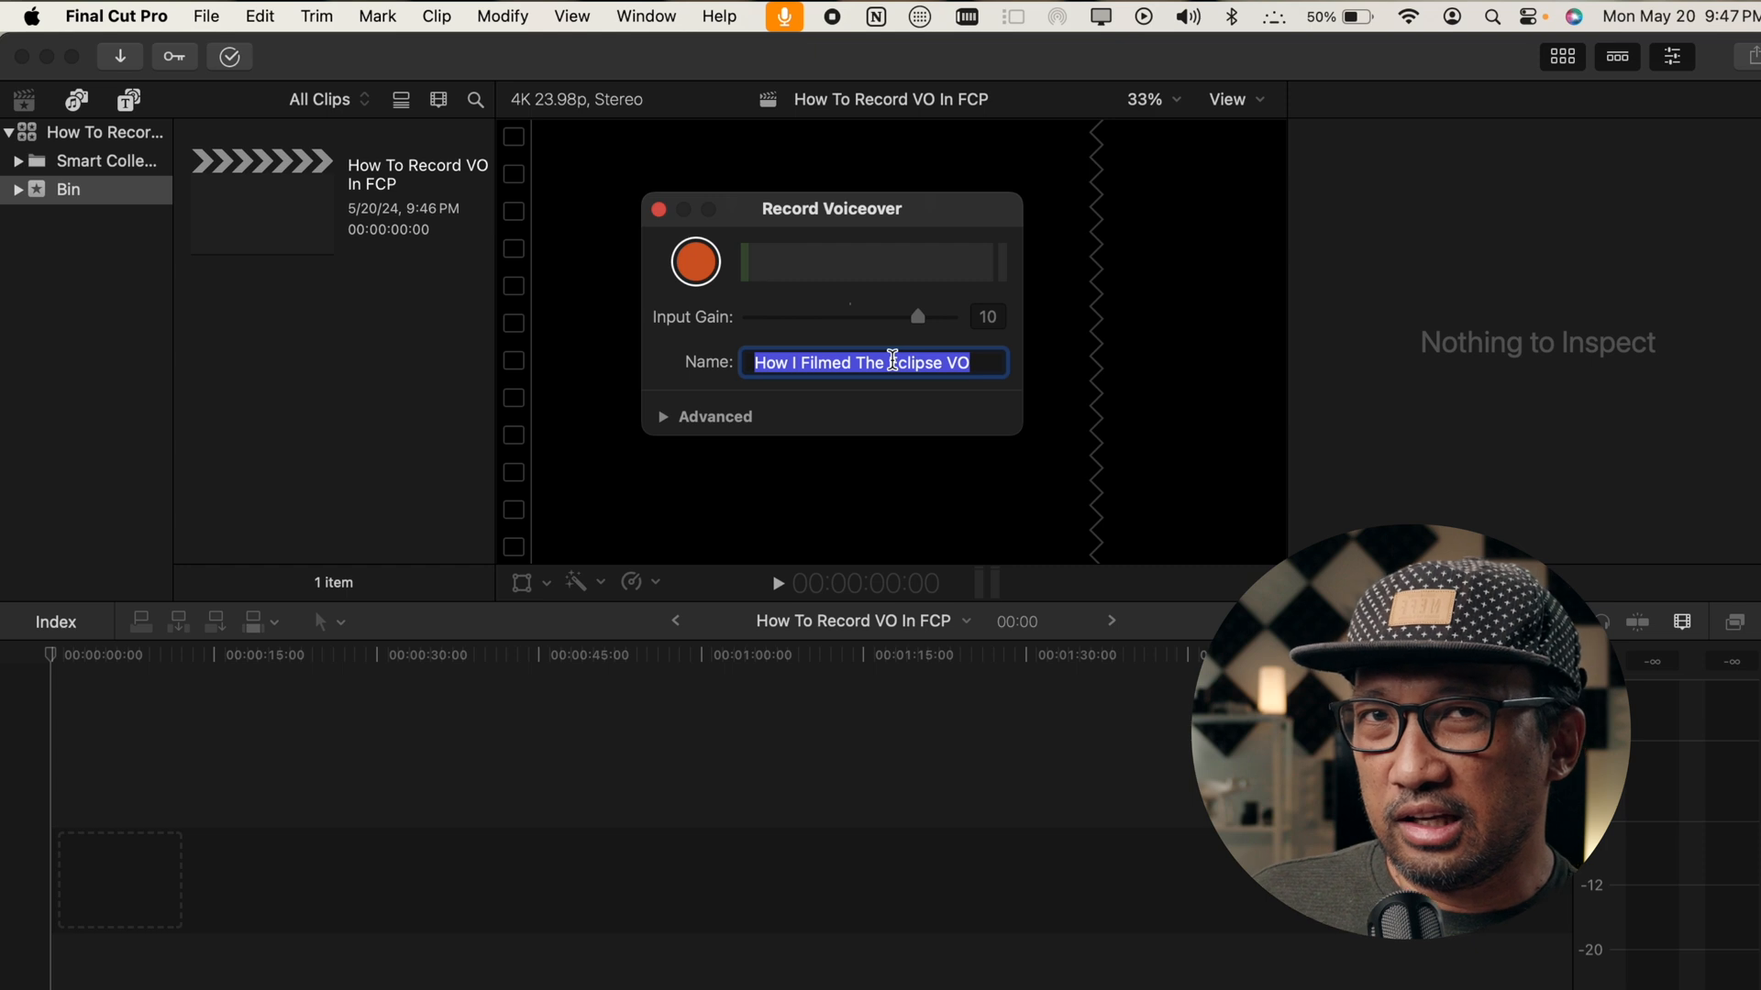
text(How To)
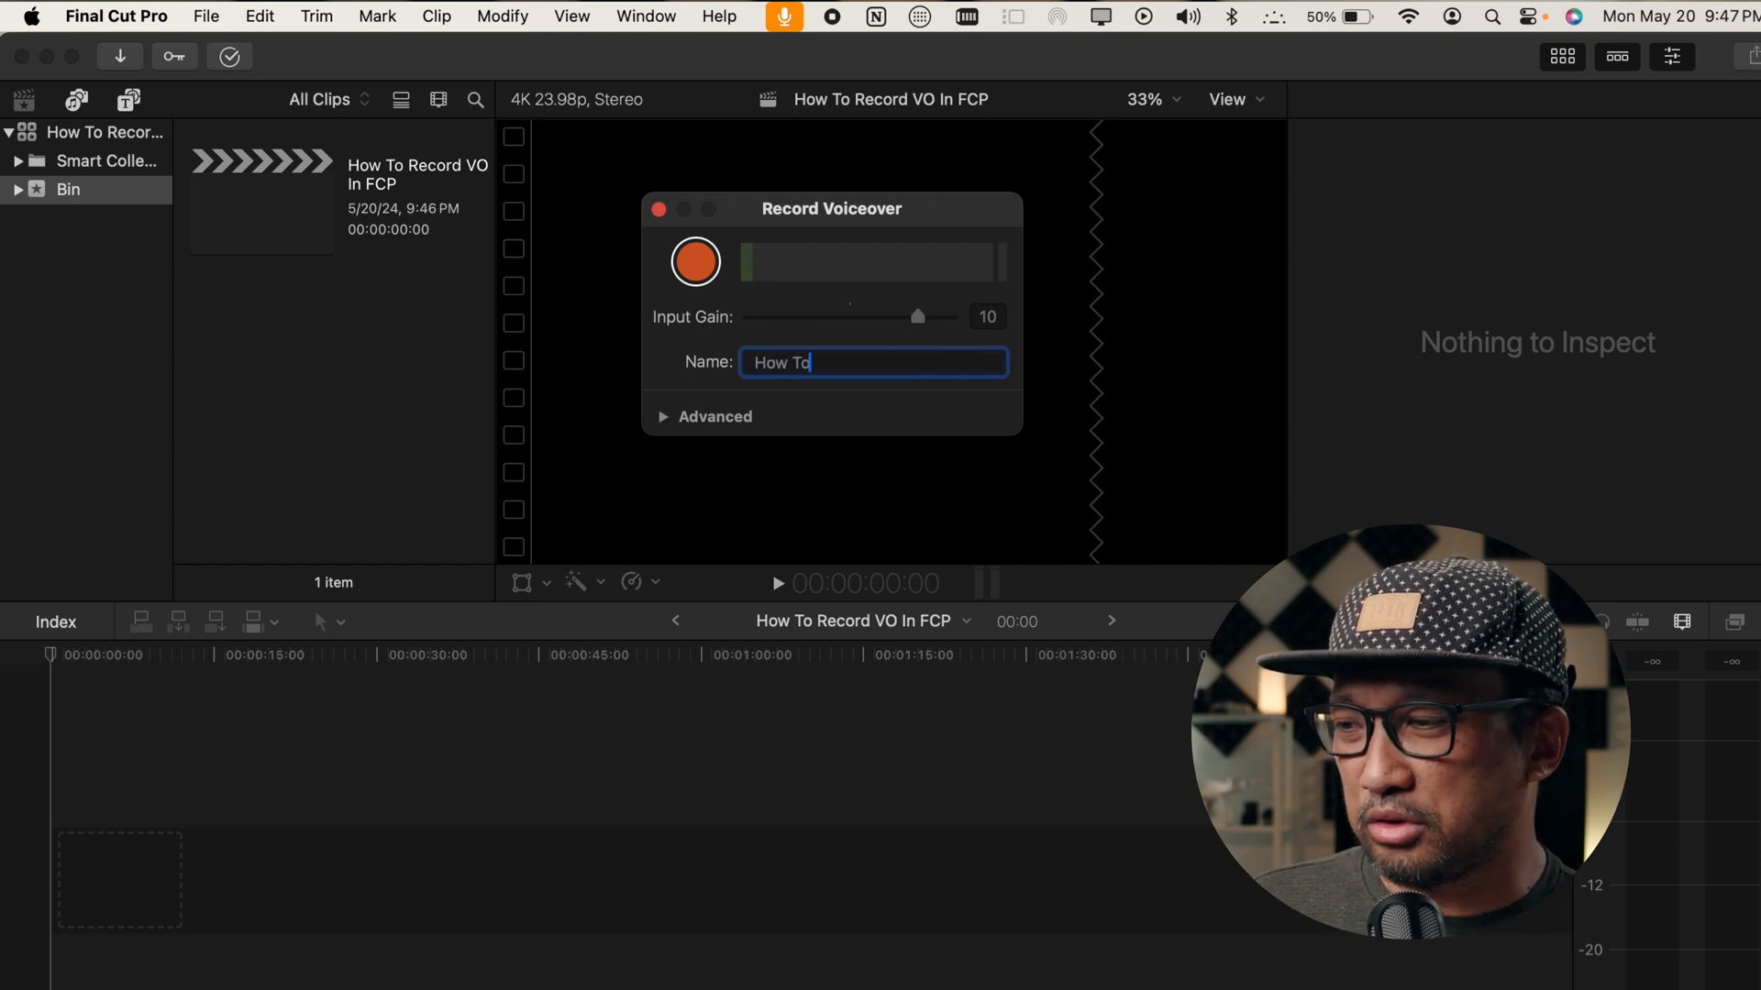
text(O In FCP)
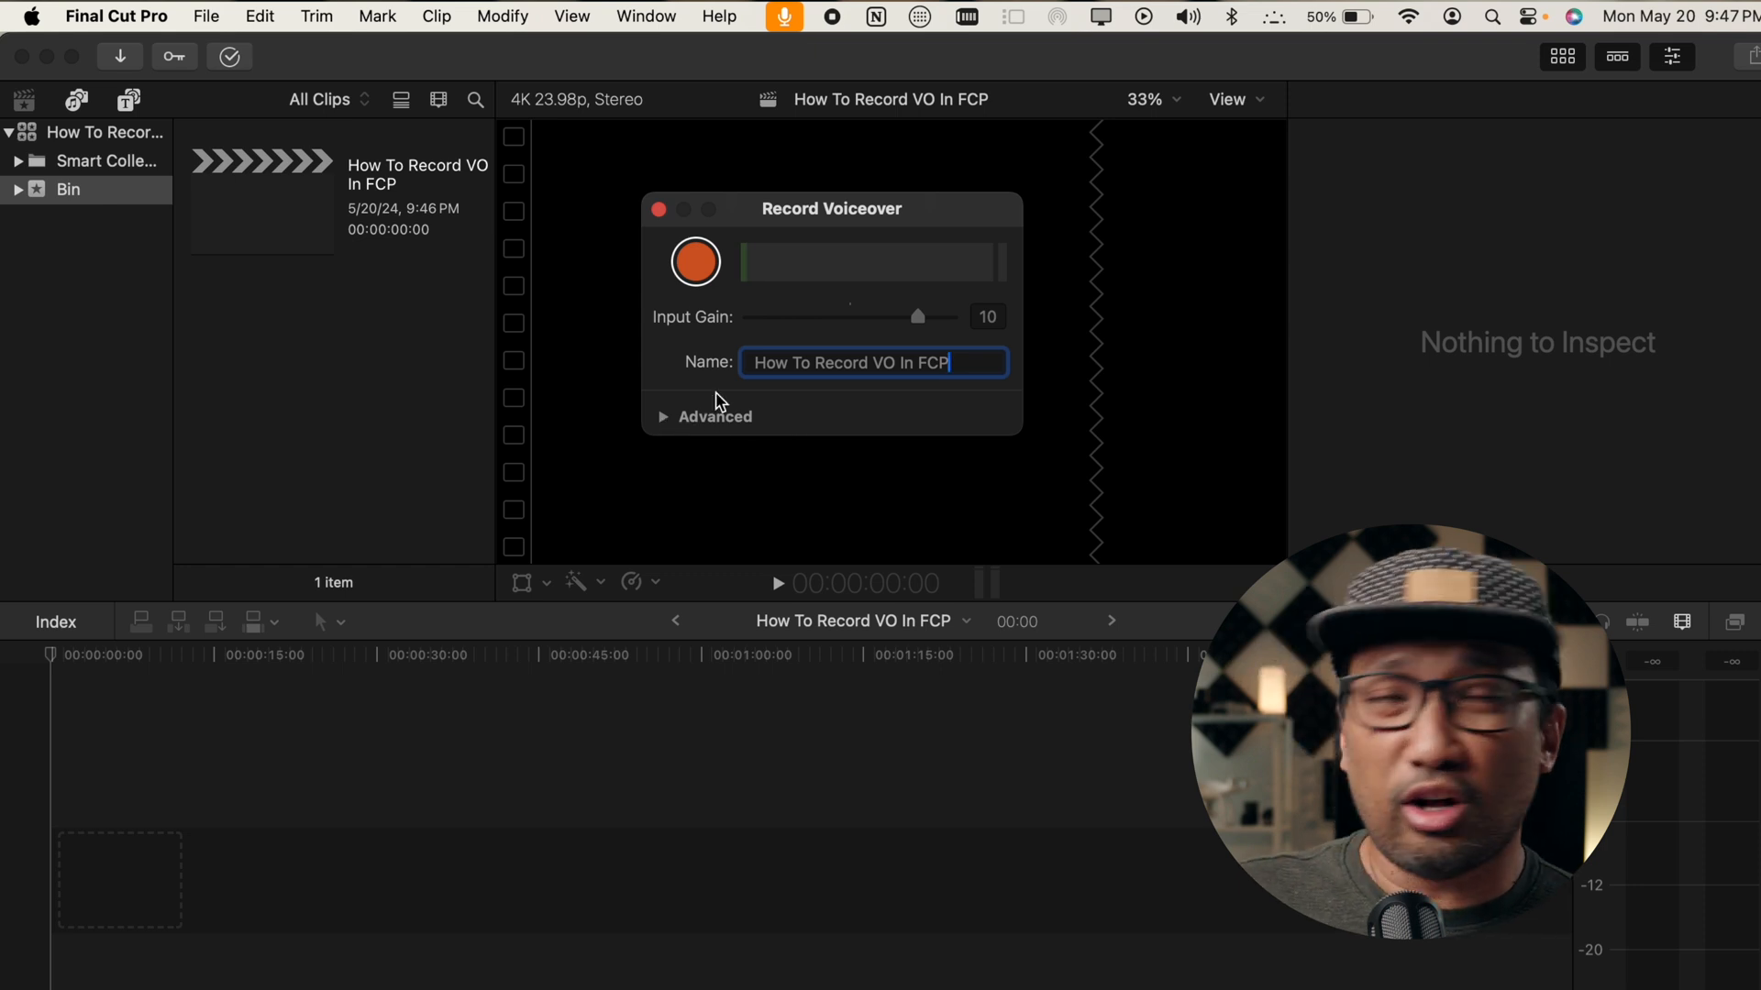
click(662, 419)
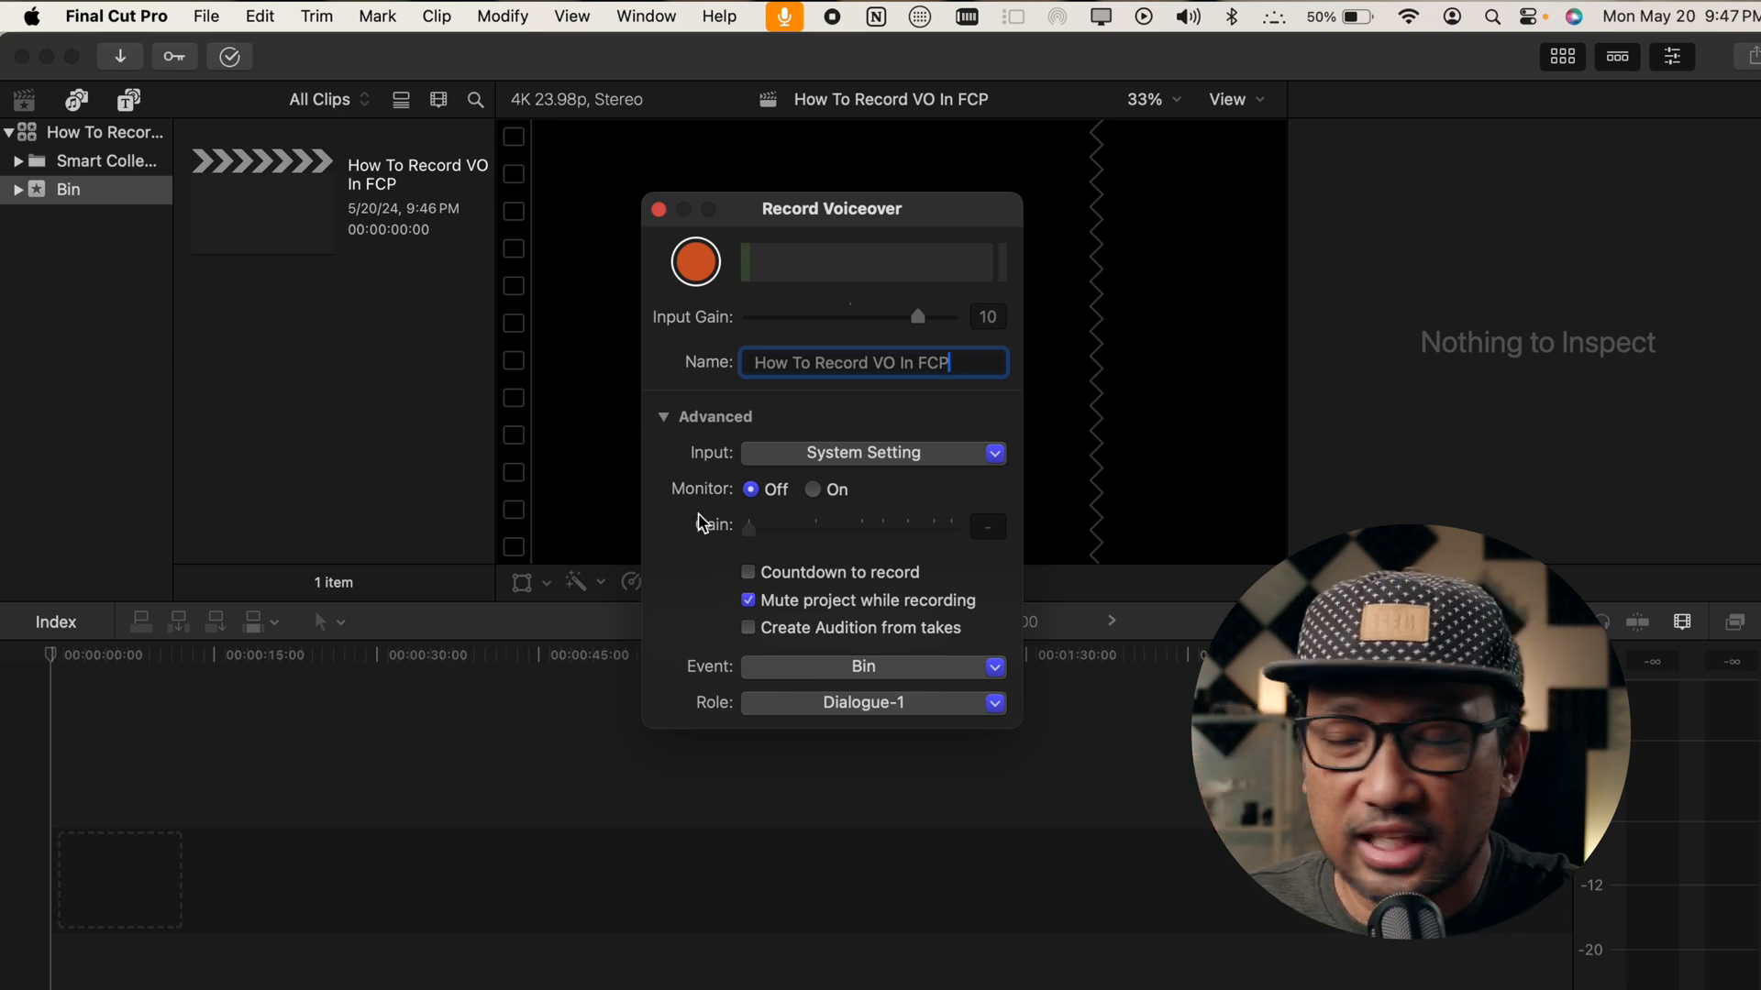
click(890, 457)
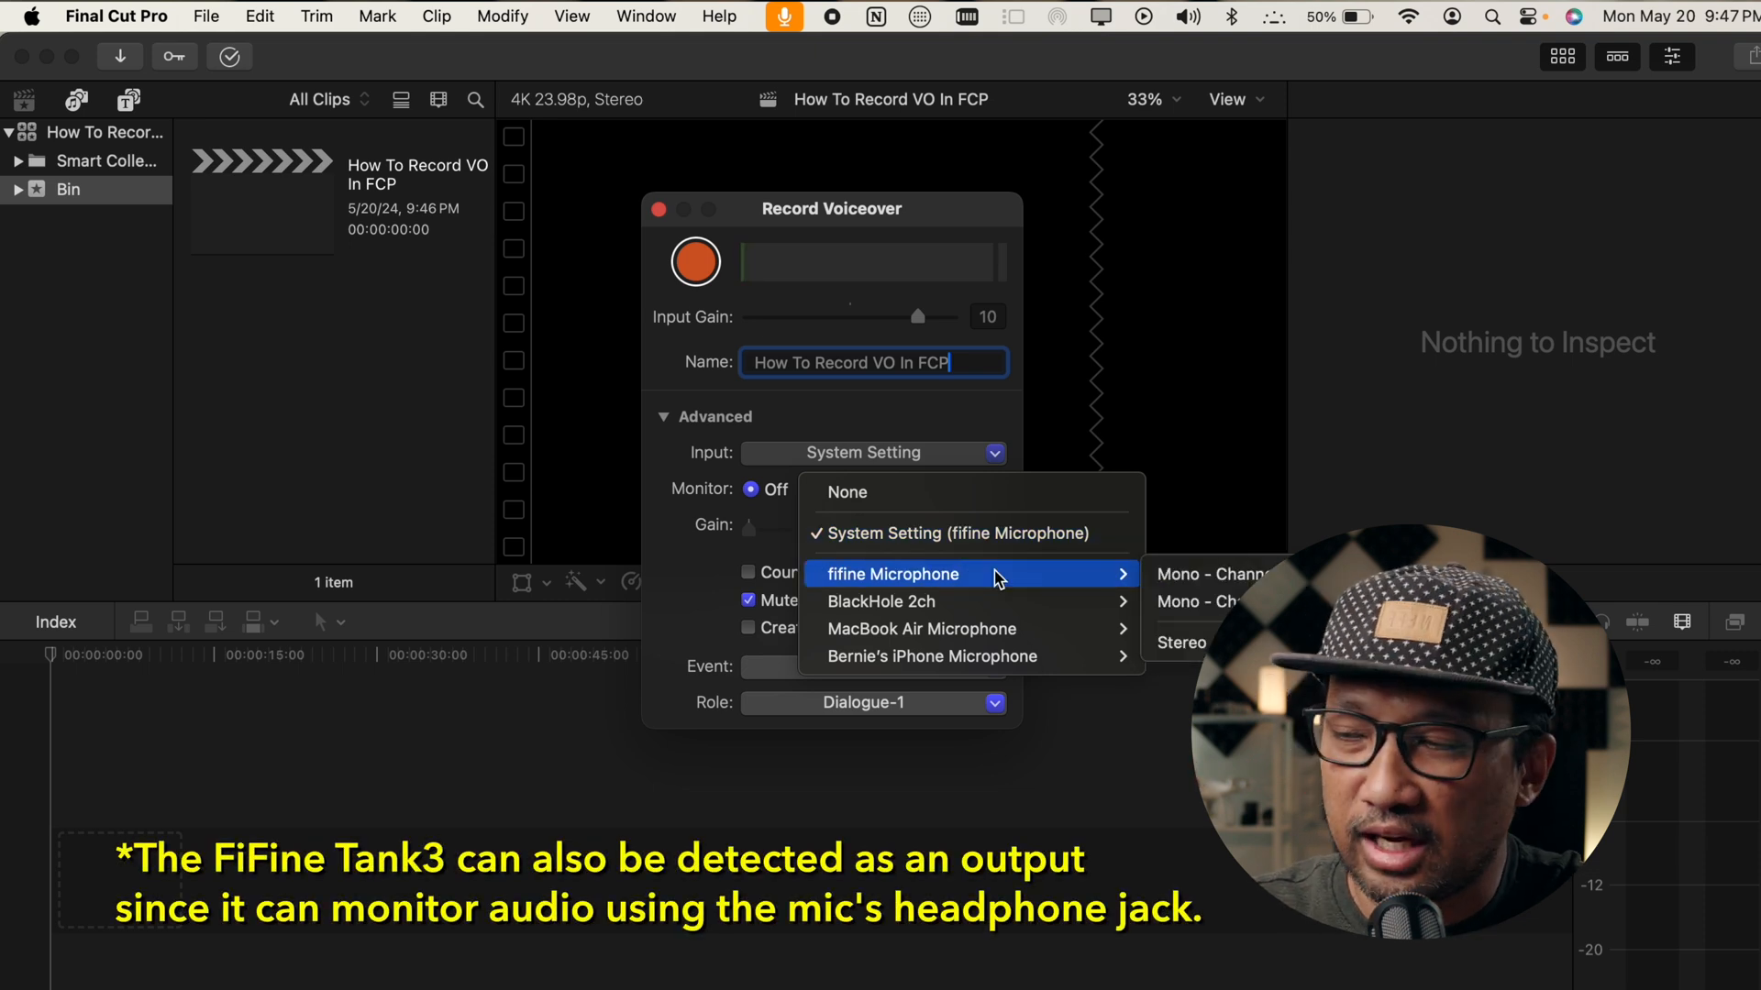
click(885, 417)
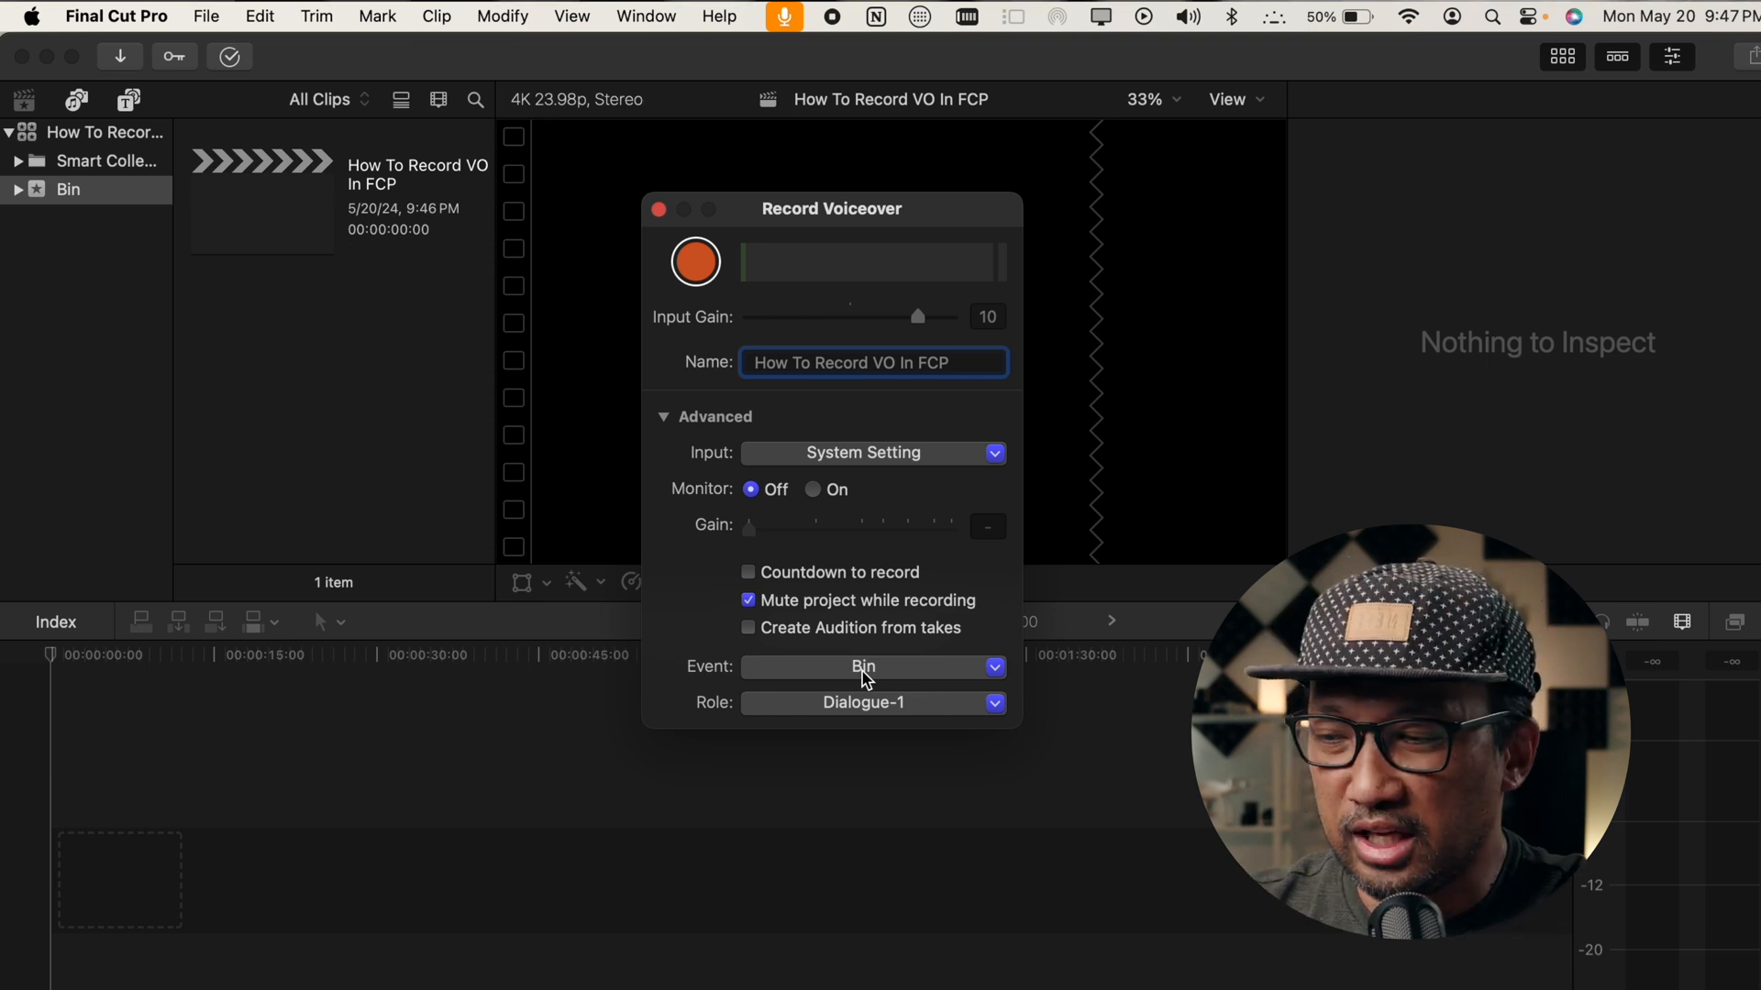
click(920, 674)
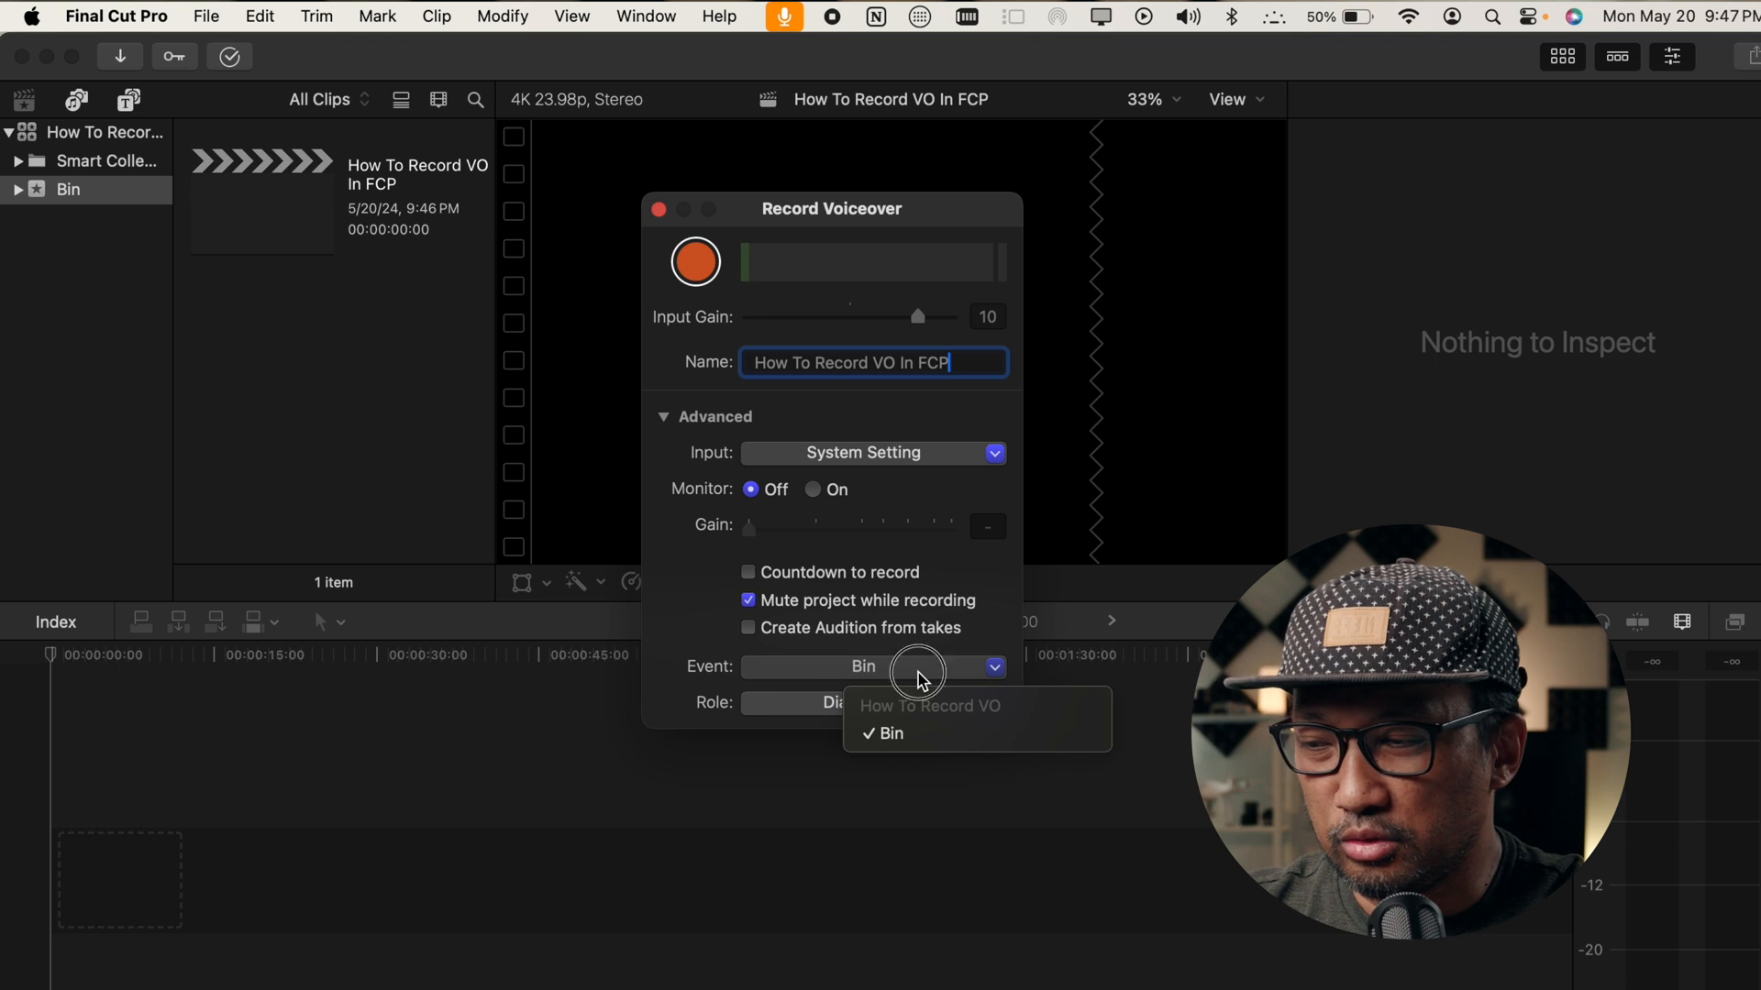
click(919, 675)
click(927, 708)
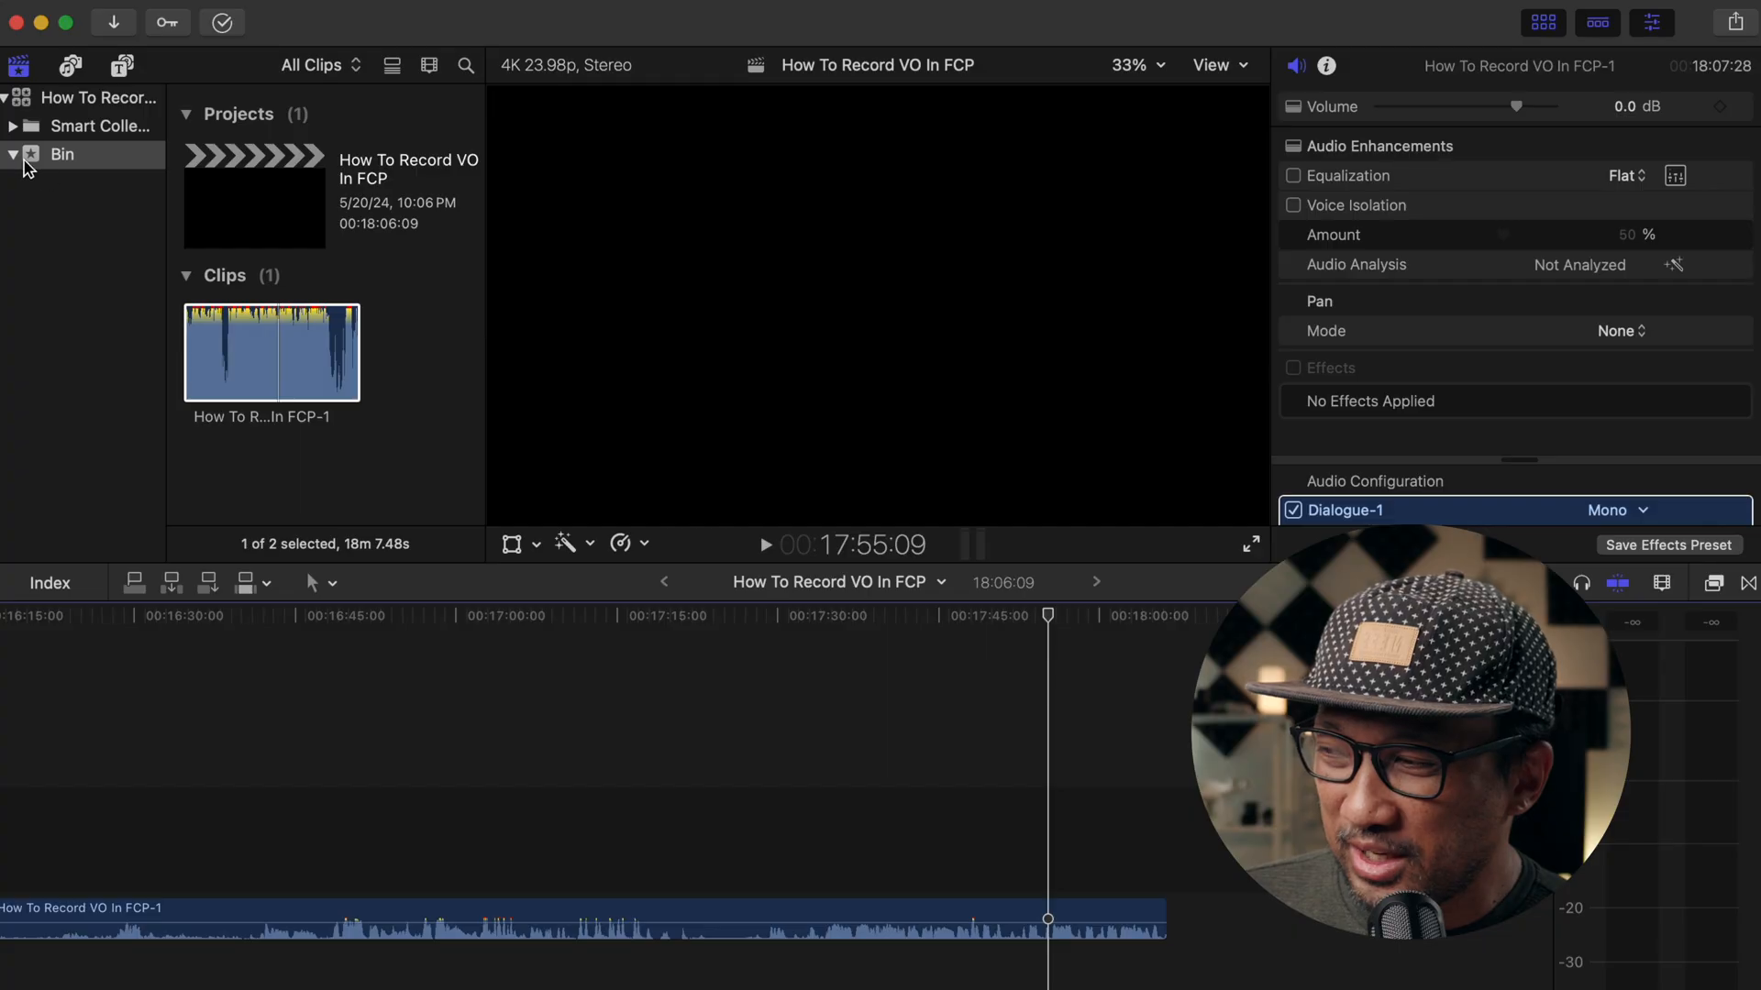
click(67, 157)
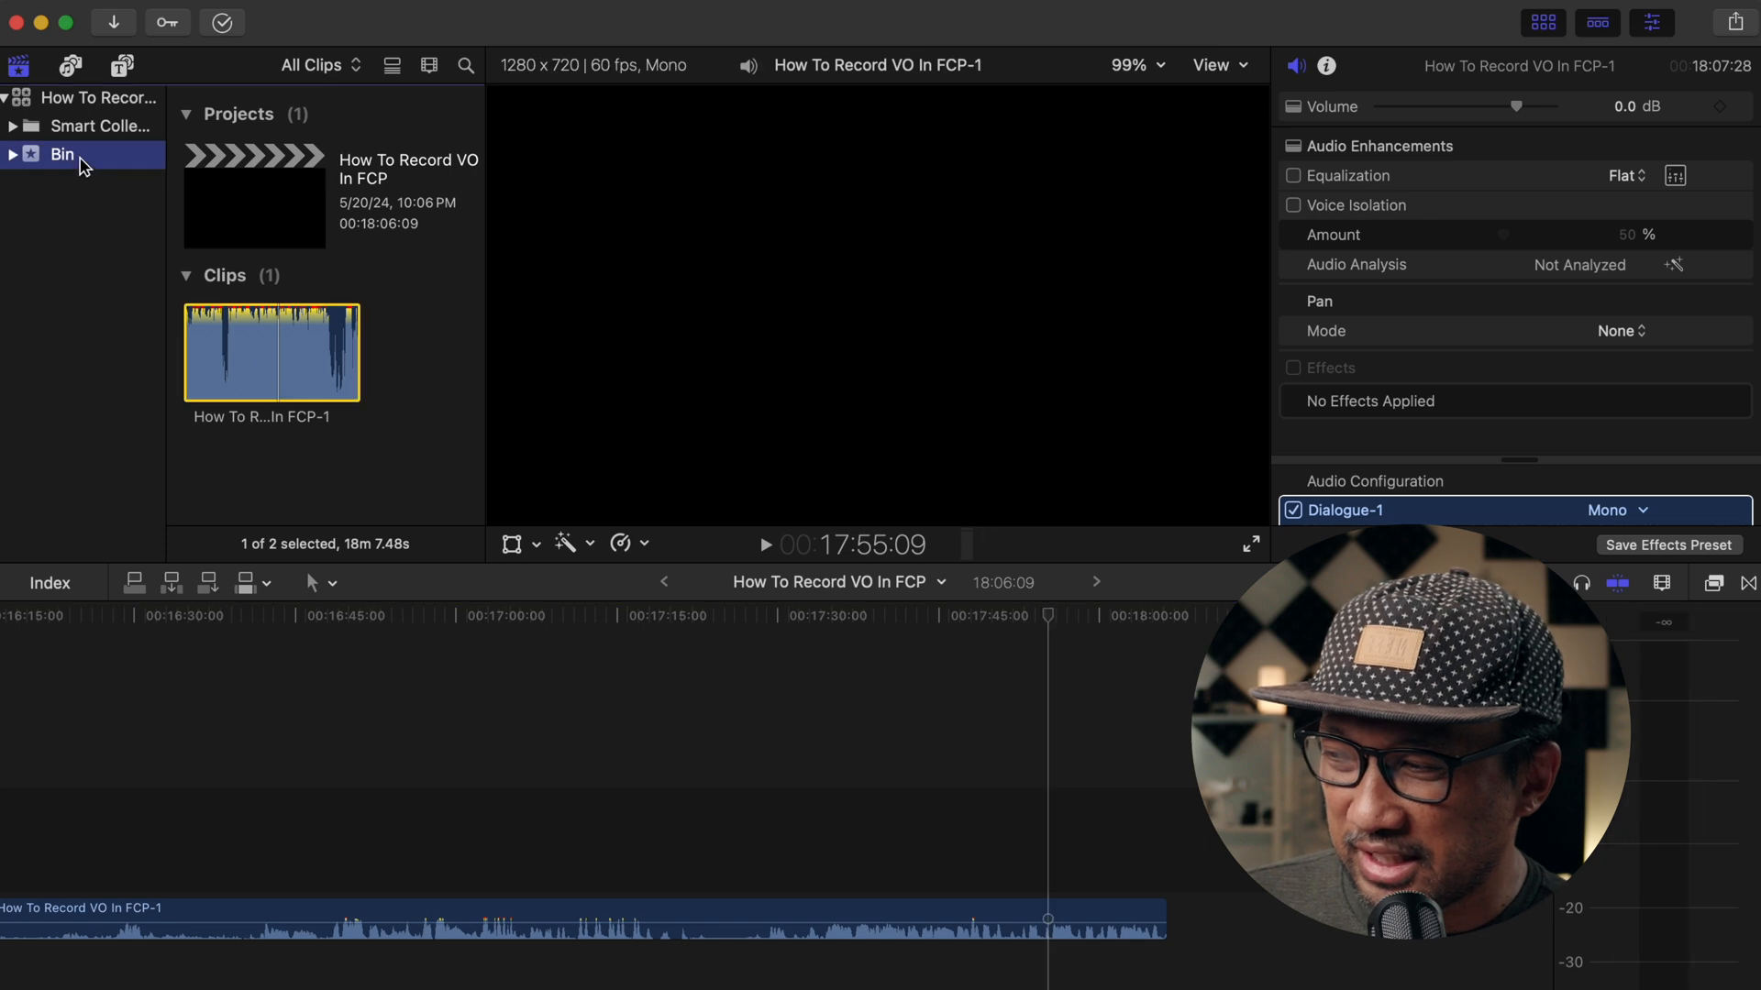
click(287, 355)
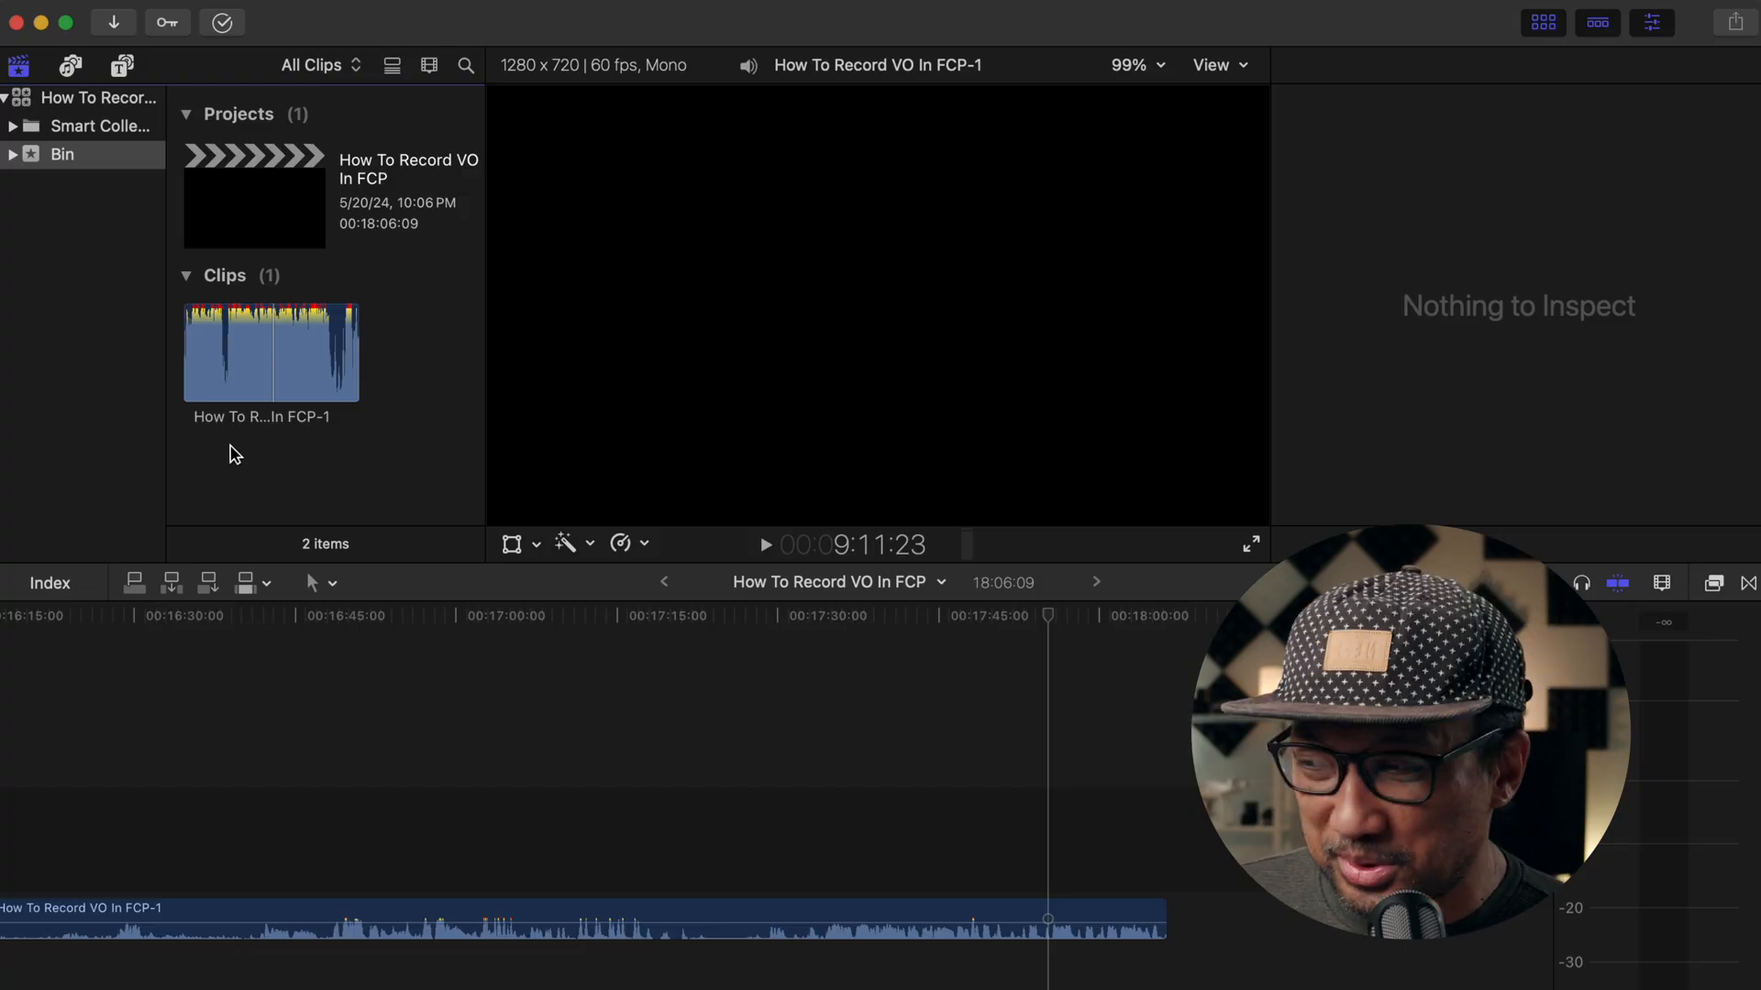
right_click(283, 340)
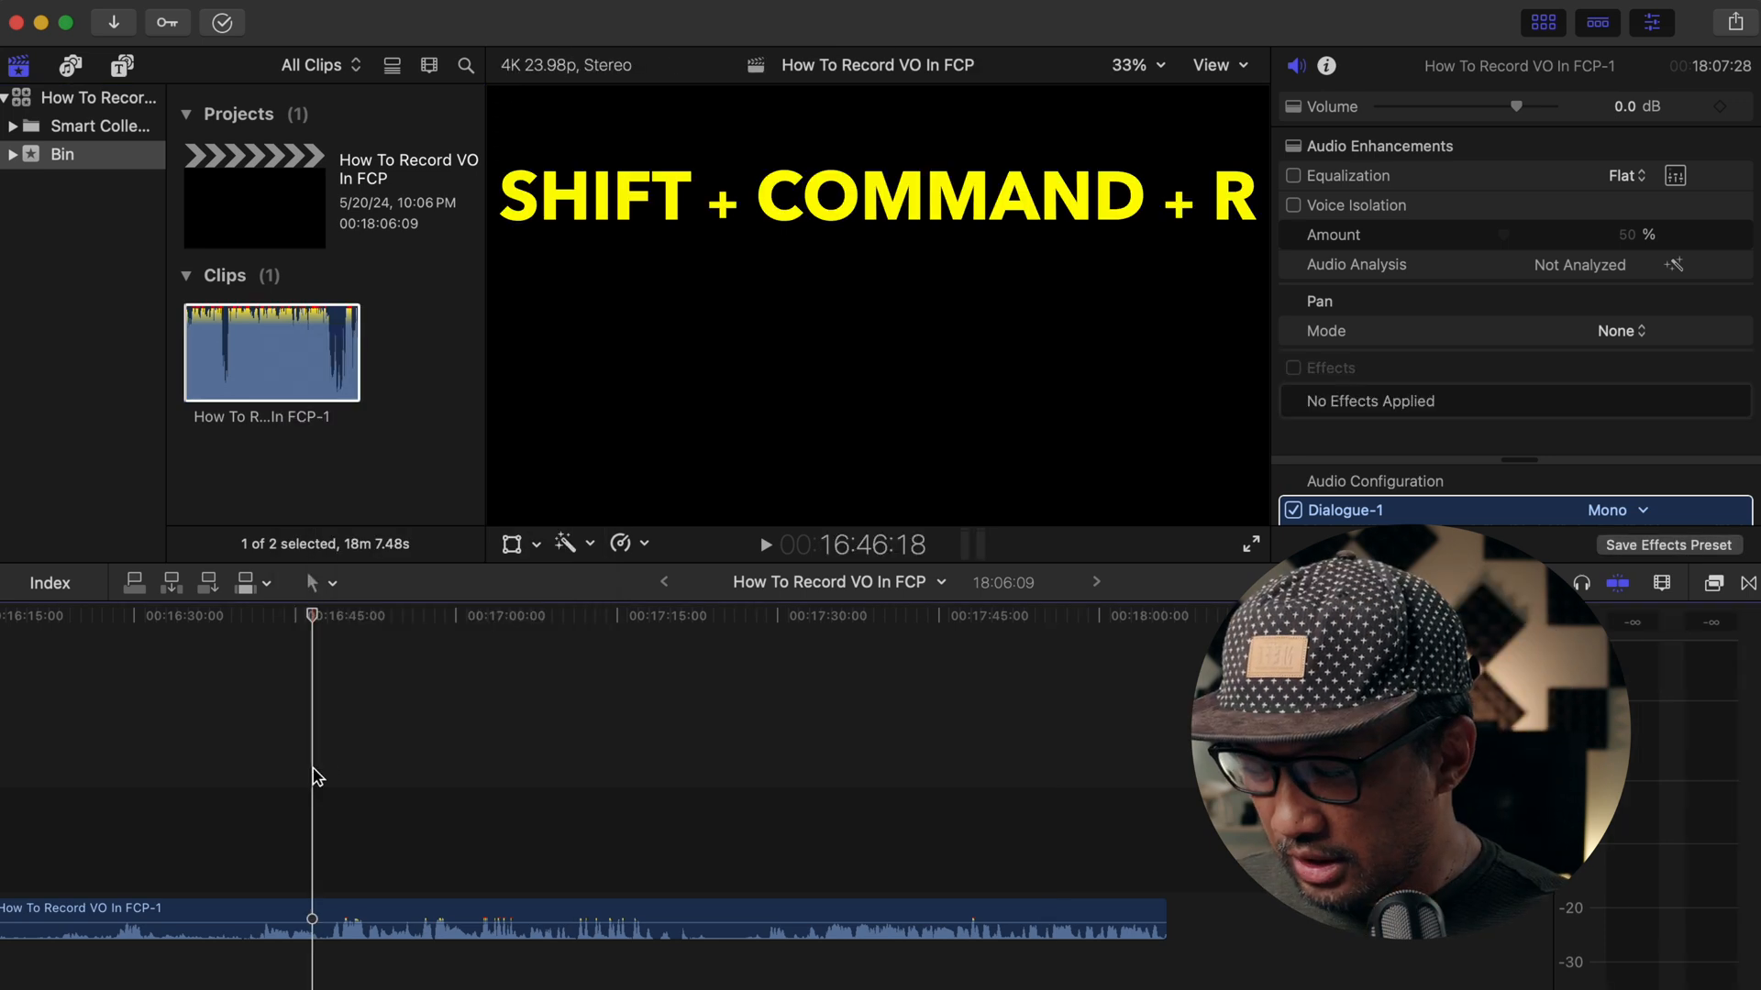
key(shift+super+r)
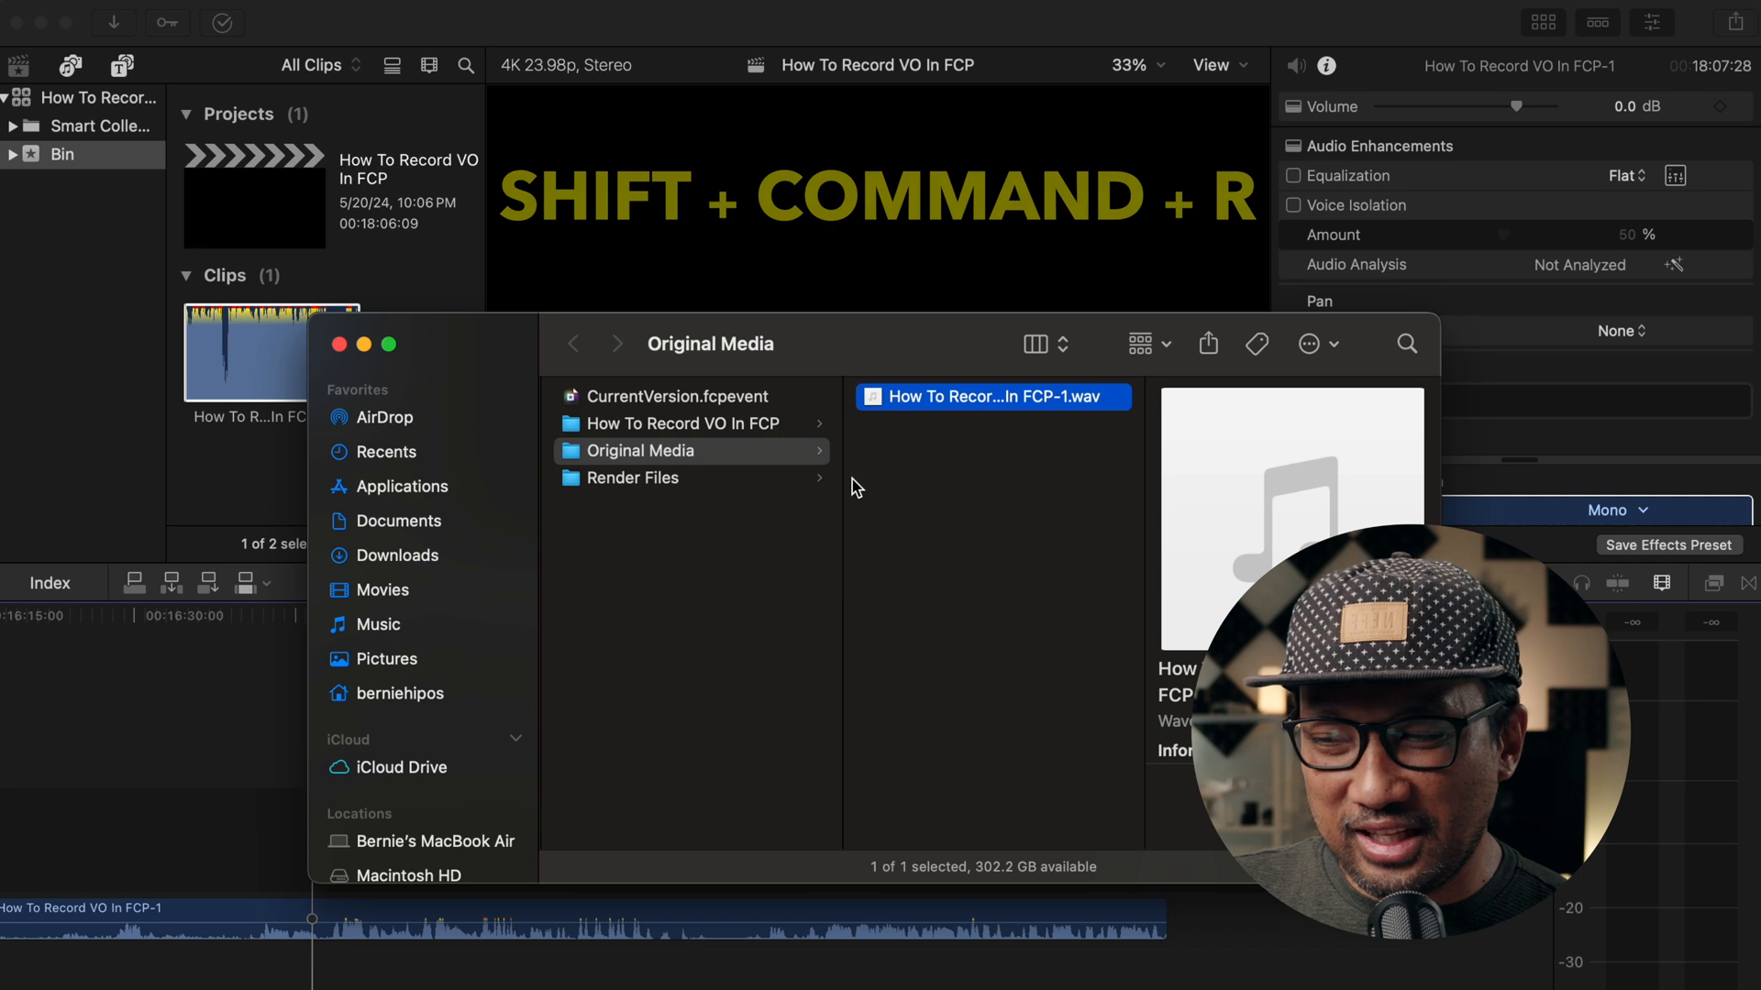
- Reveal the recorded WAV in Finder and move up to the How To Record VO folder
click(1069, 440)
click(1128, 402)
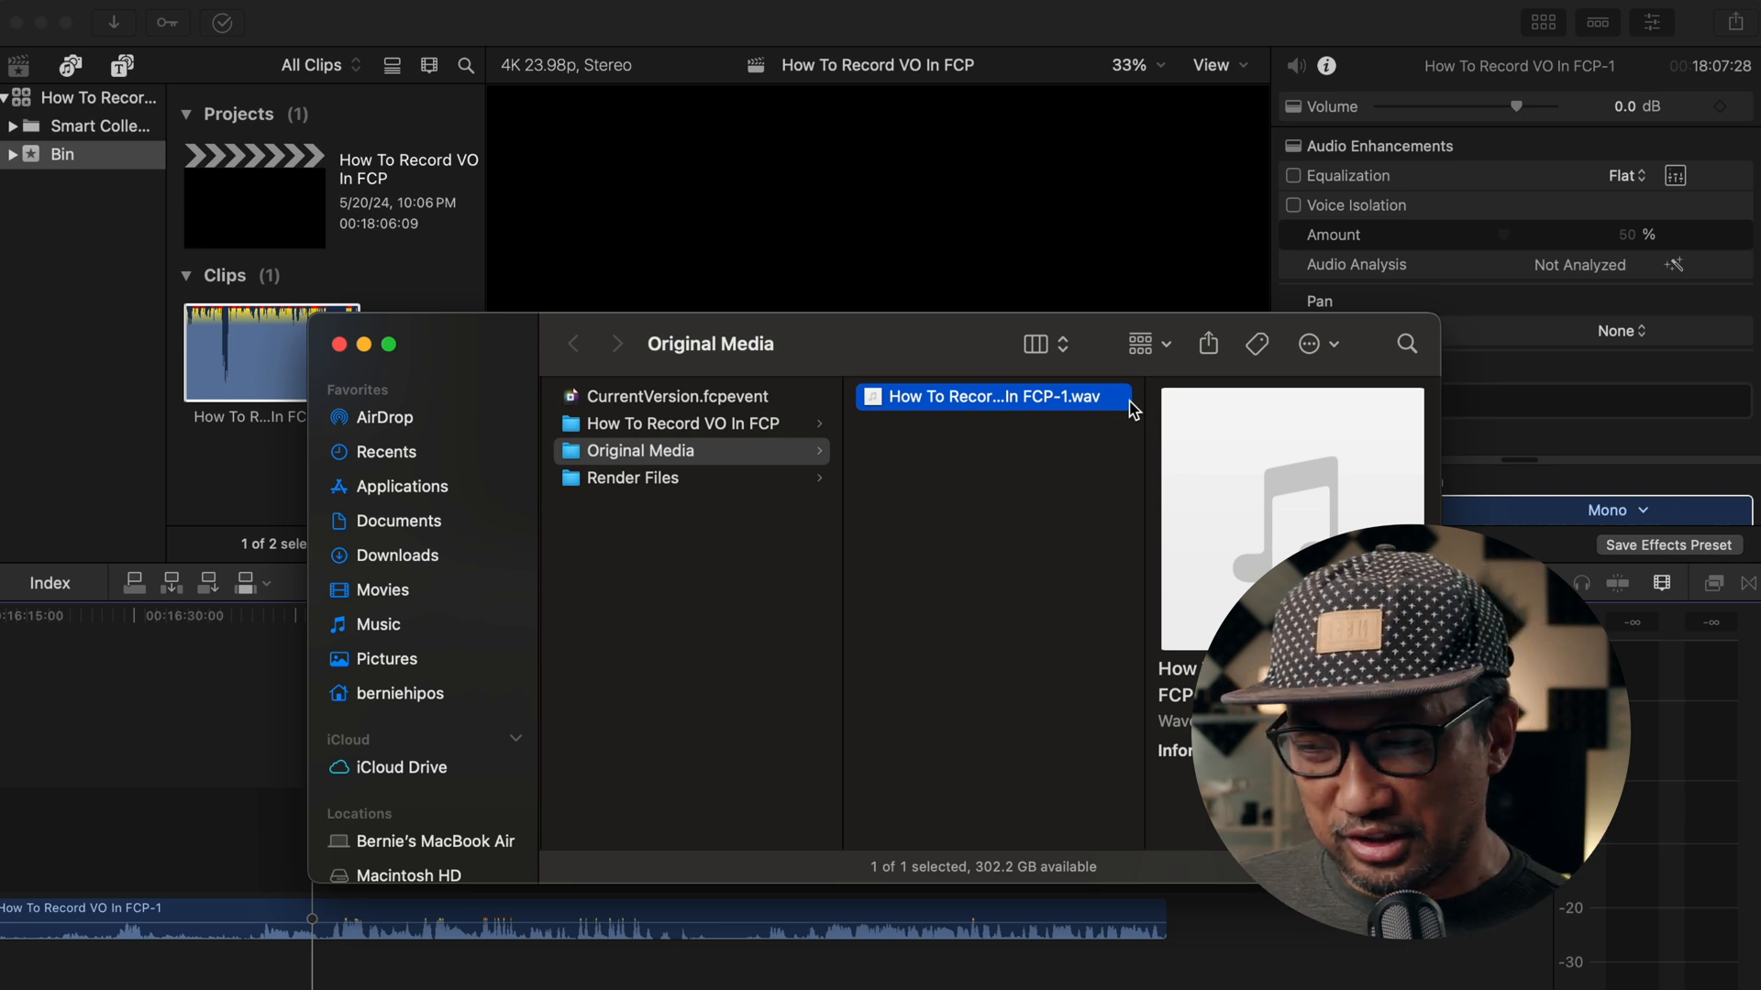
key(super+Up)
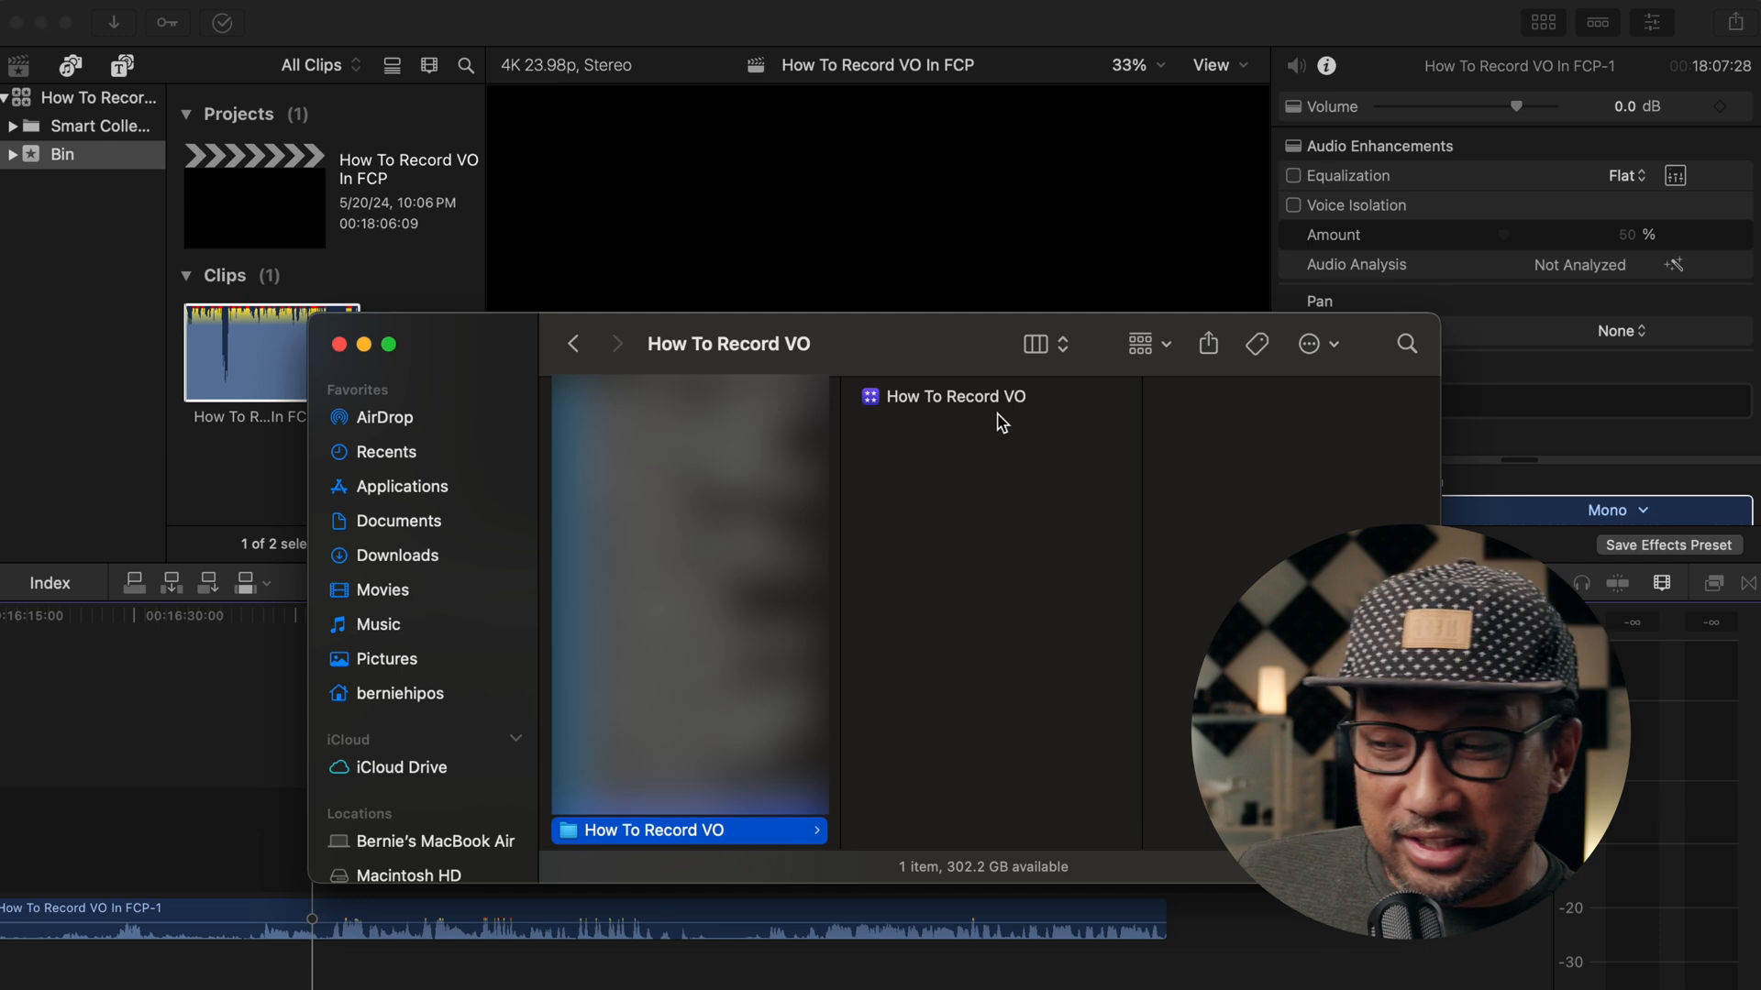
- Show the library's package contents and drill into Bin > Original Media holding the WAV
ctrl+click(989, 398)
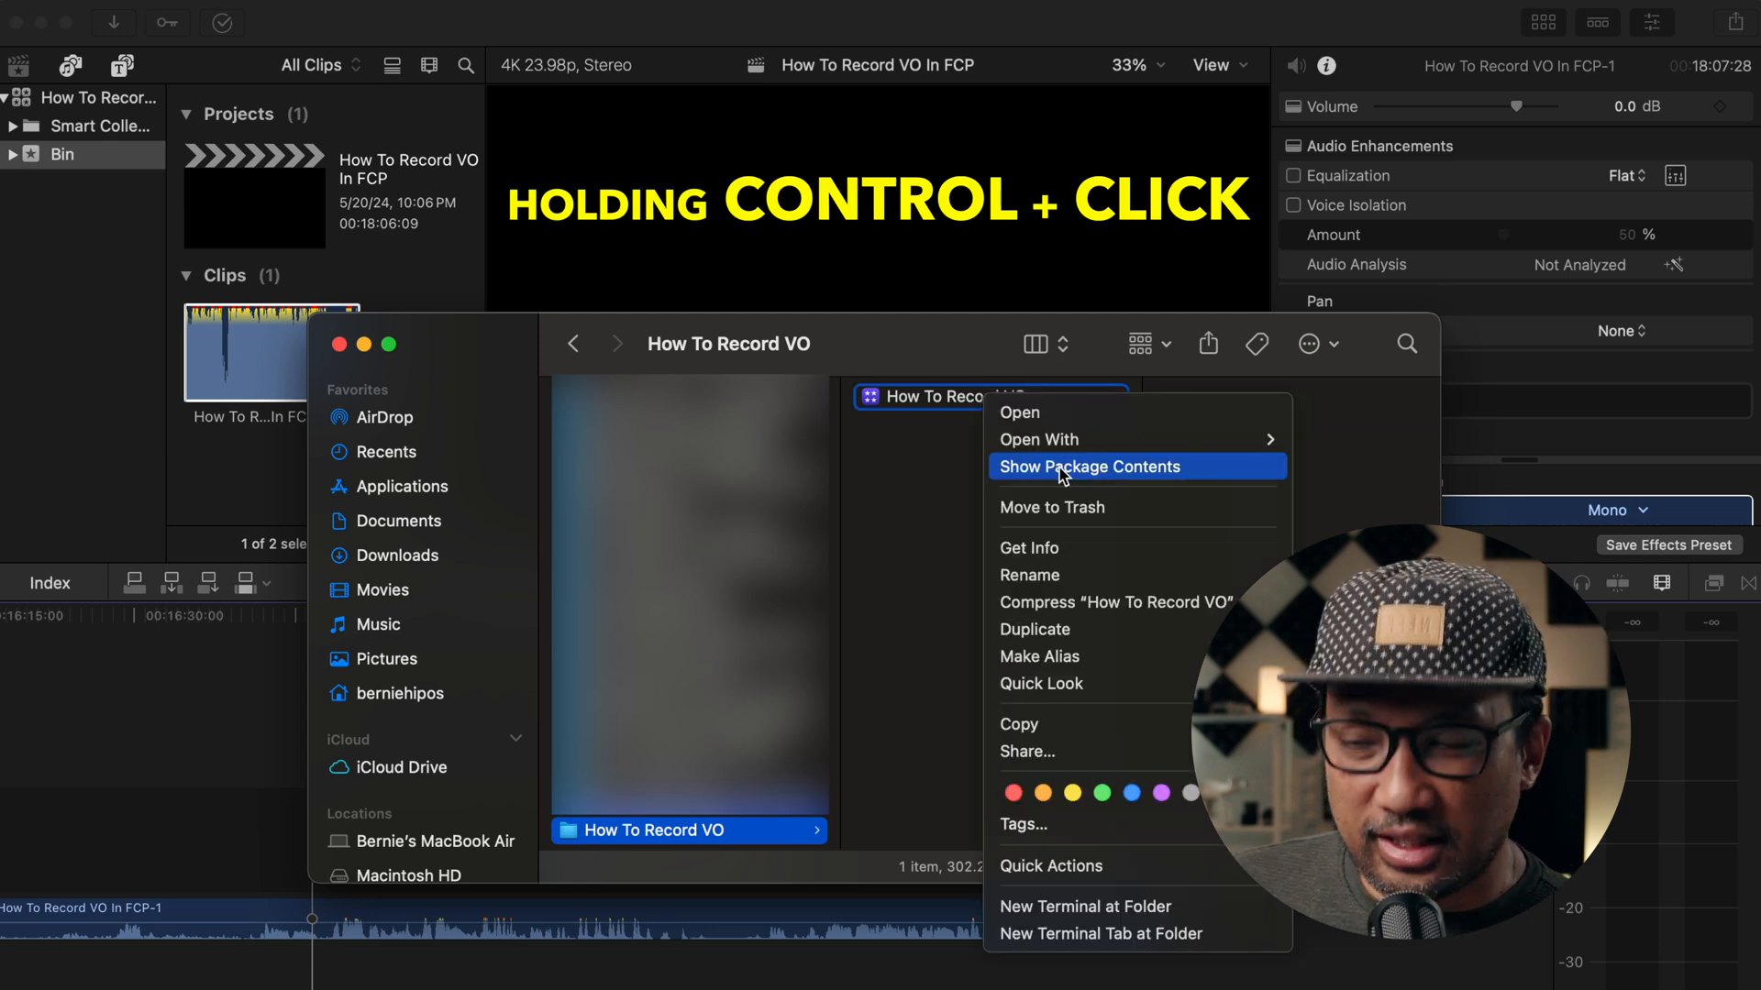
click(1063, 469)
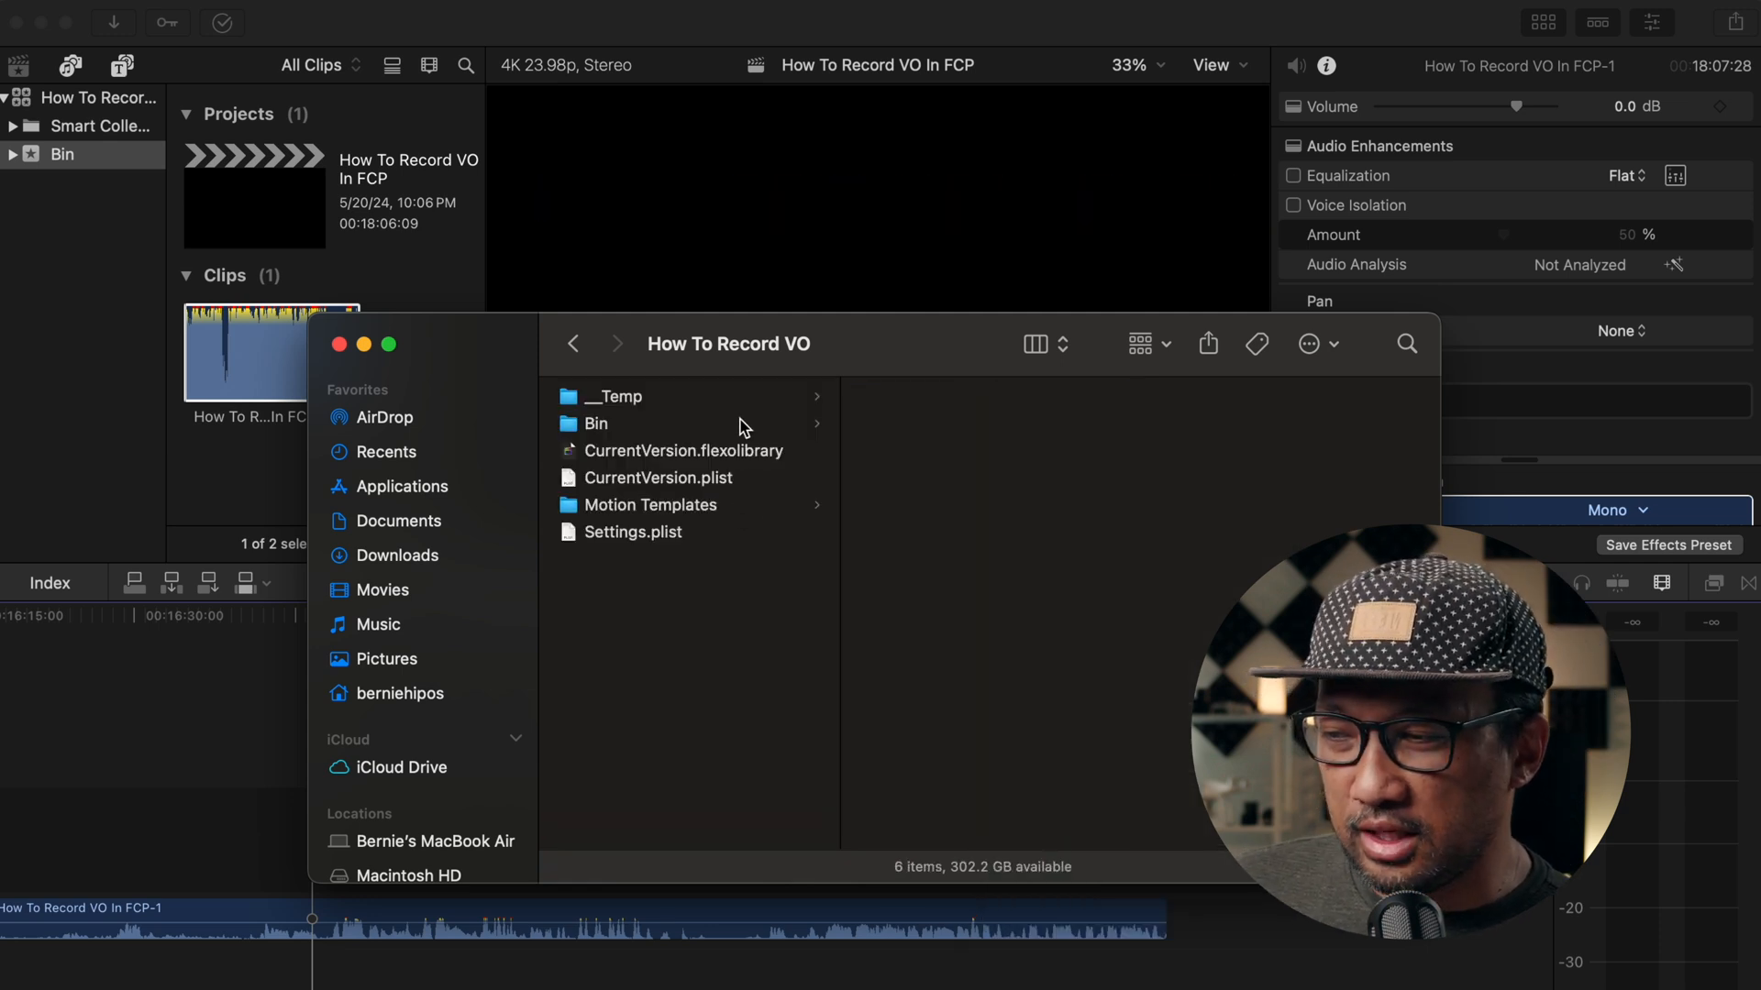
click(743, 425)
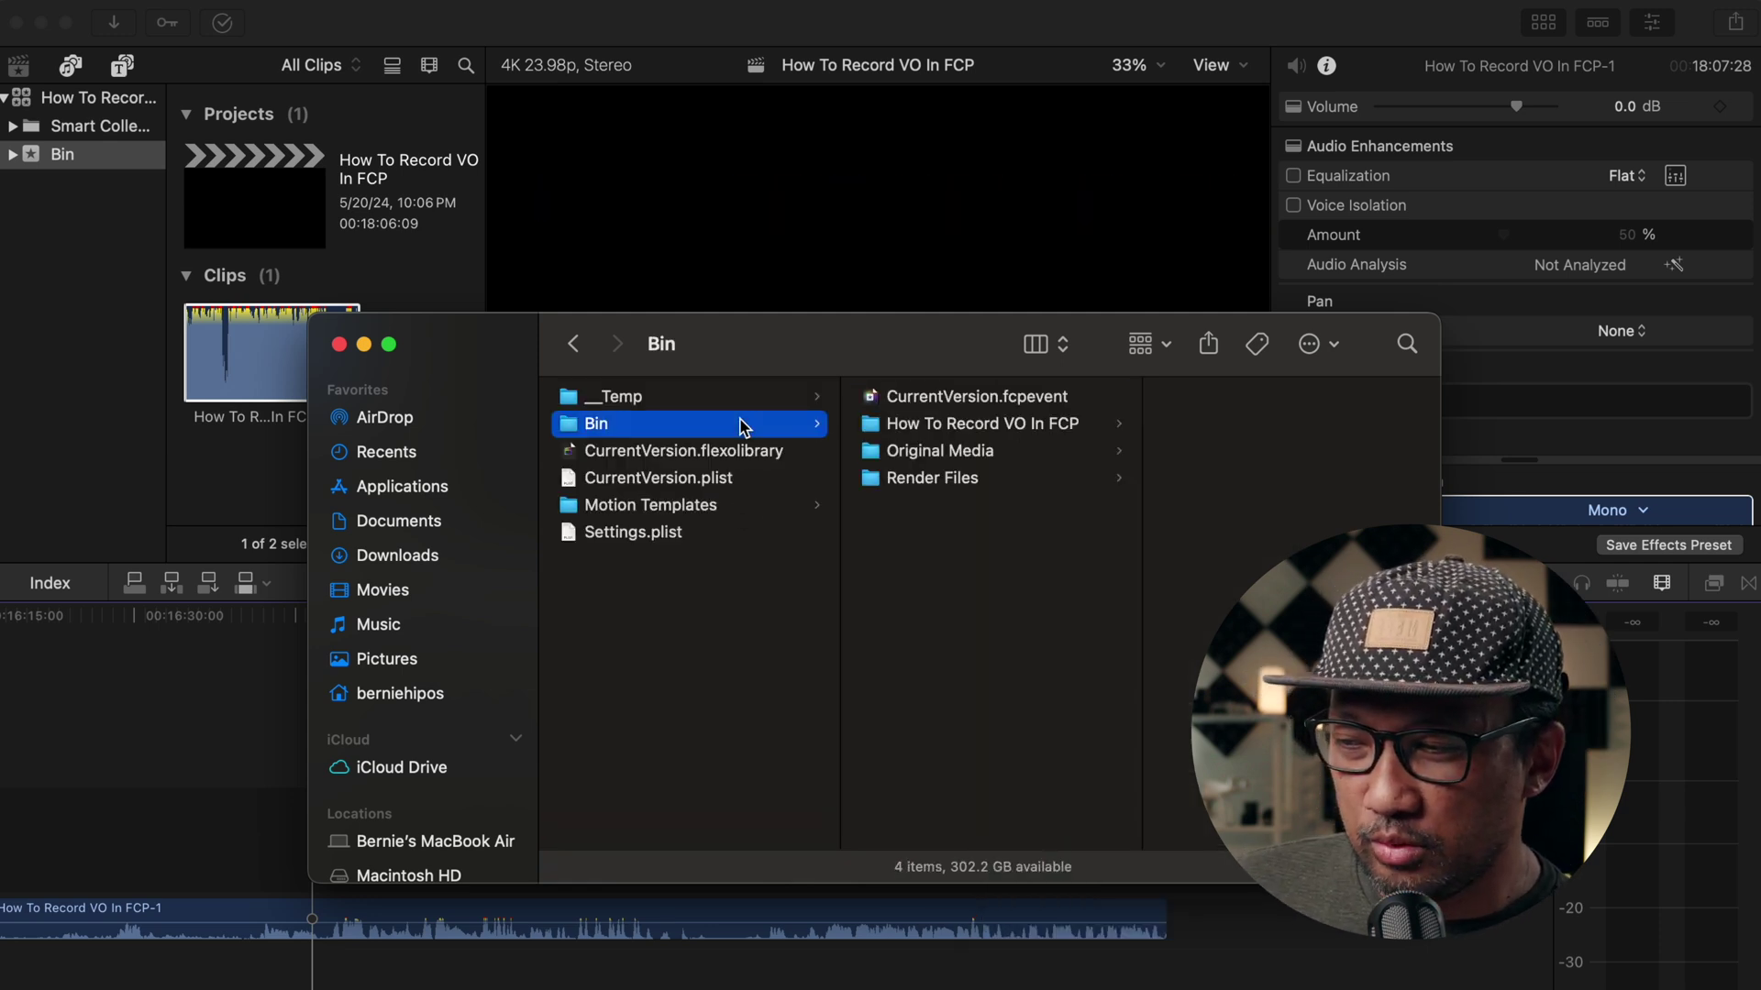
click(1014, 456)
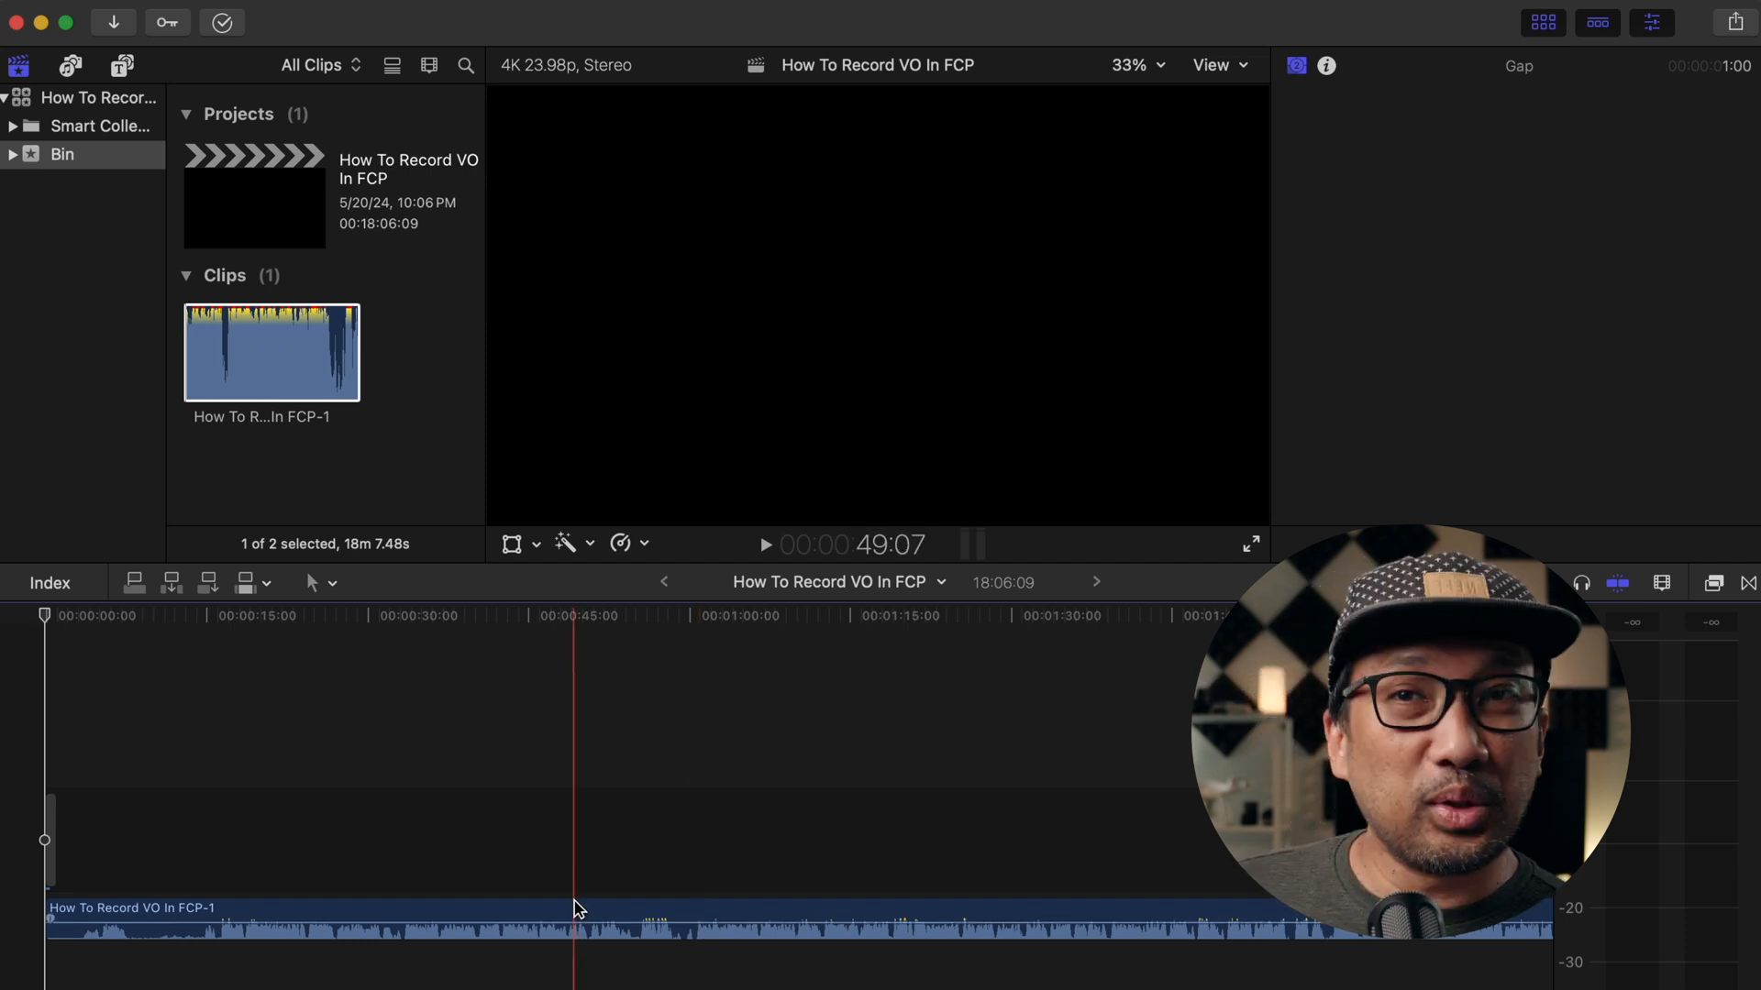
- Shift the voiceover clip one second later and zoom in near the 58-second mark
mouse_move(561, 912)
mouse_down()
mouse_move(585, 911)
mouse_move(597, 857)
mouse_up()
key(super+equal)
key(super+equal)
key(super+equal)
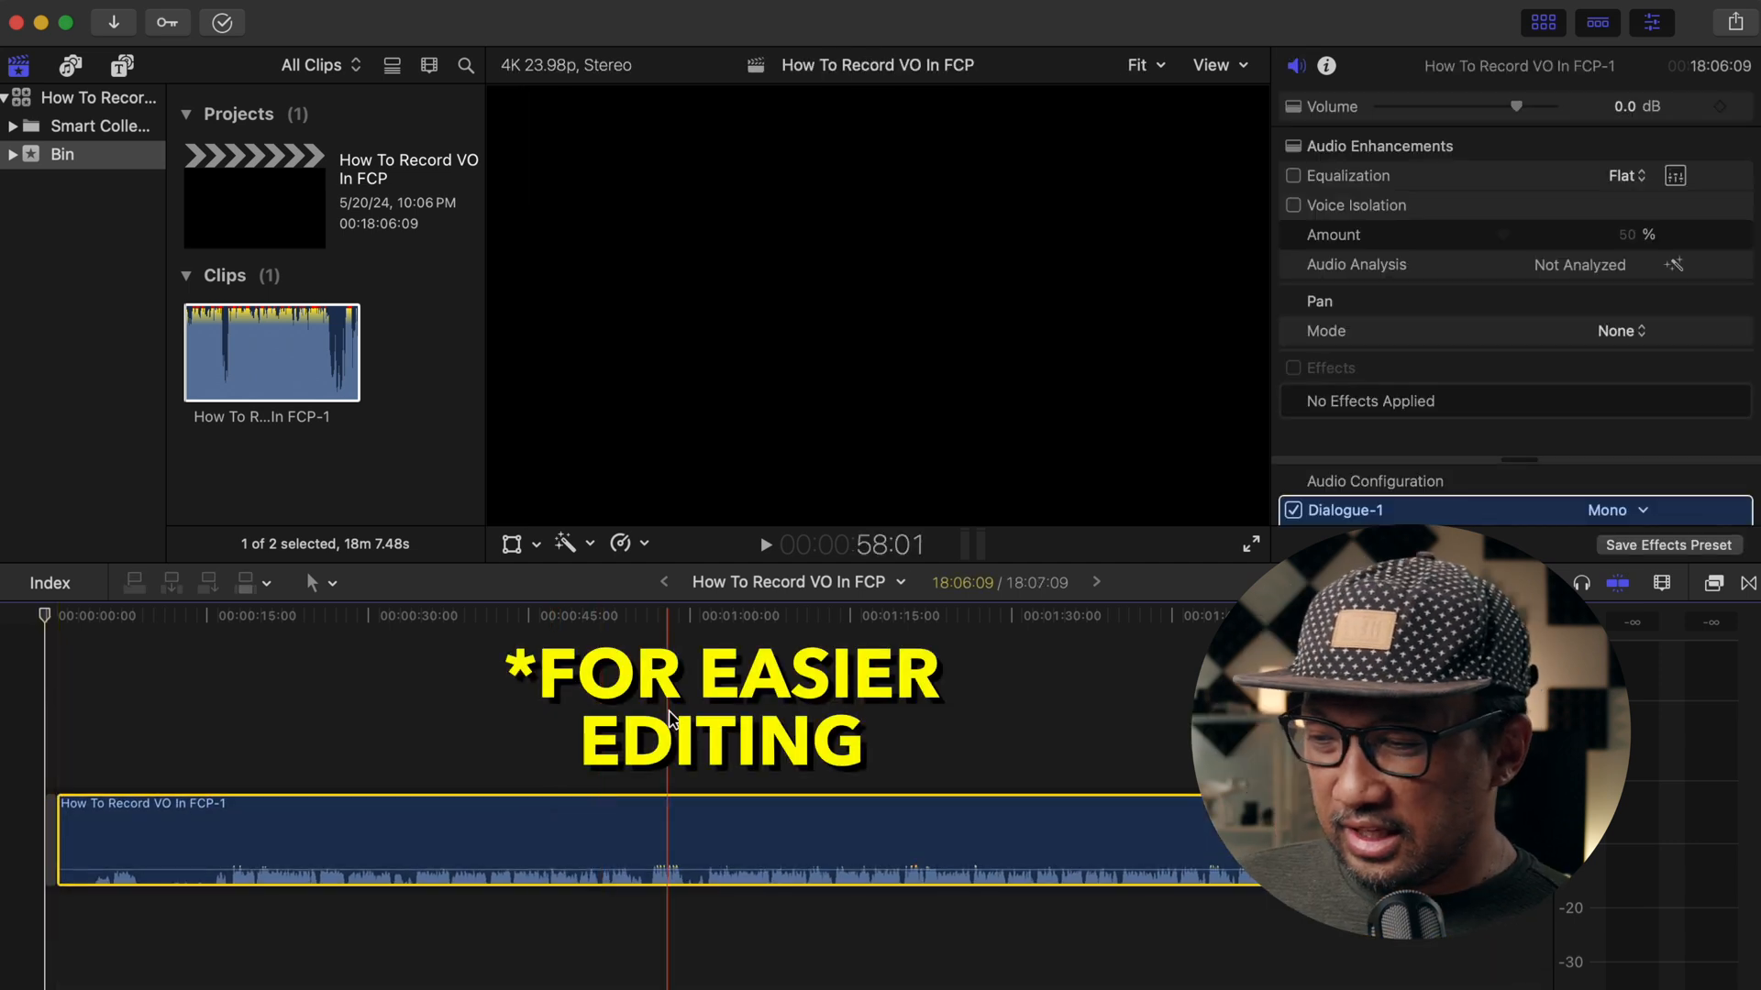
- Blade the clip twice near the one-minute mark and delete the short middle piece
key(b)
click(835, 839)
click(1116, 843)
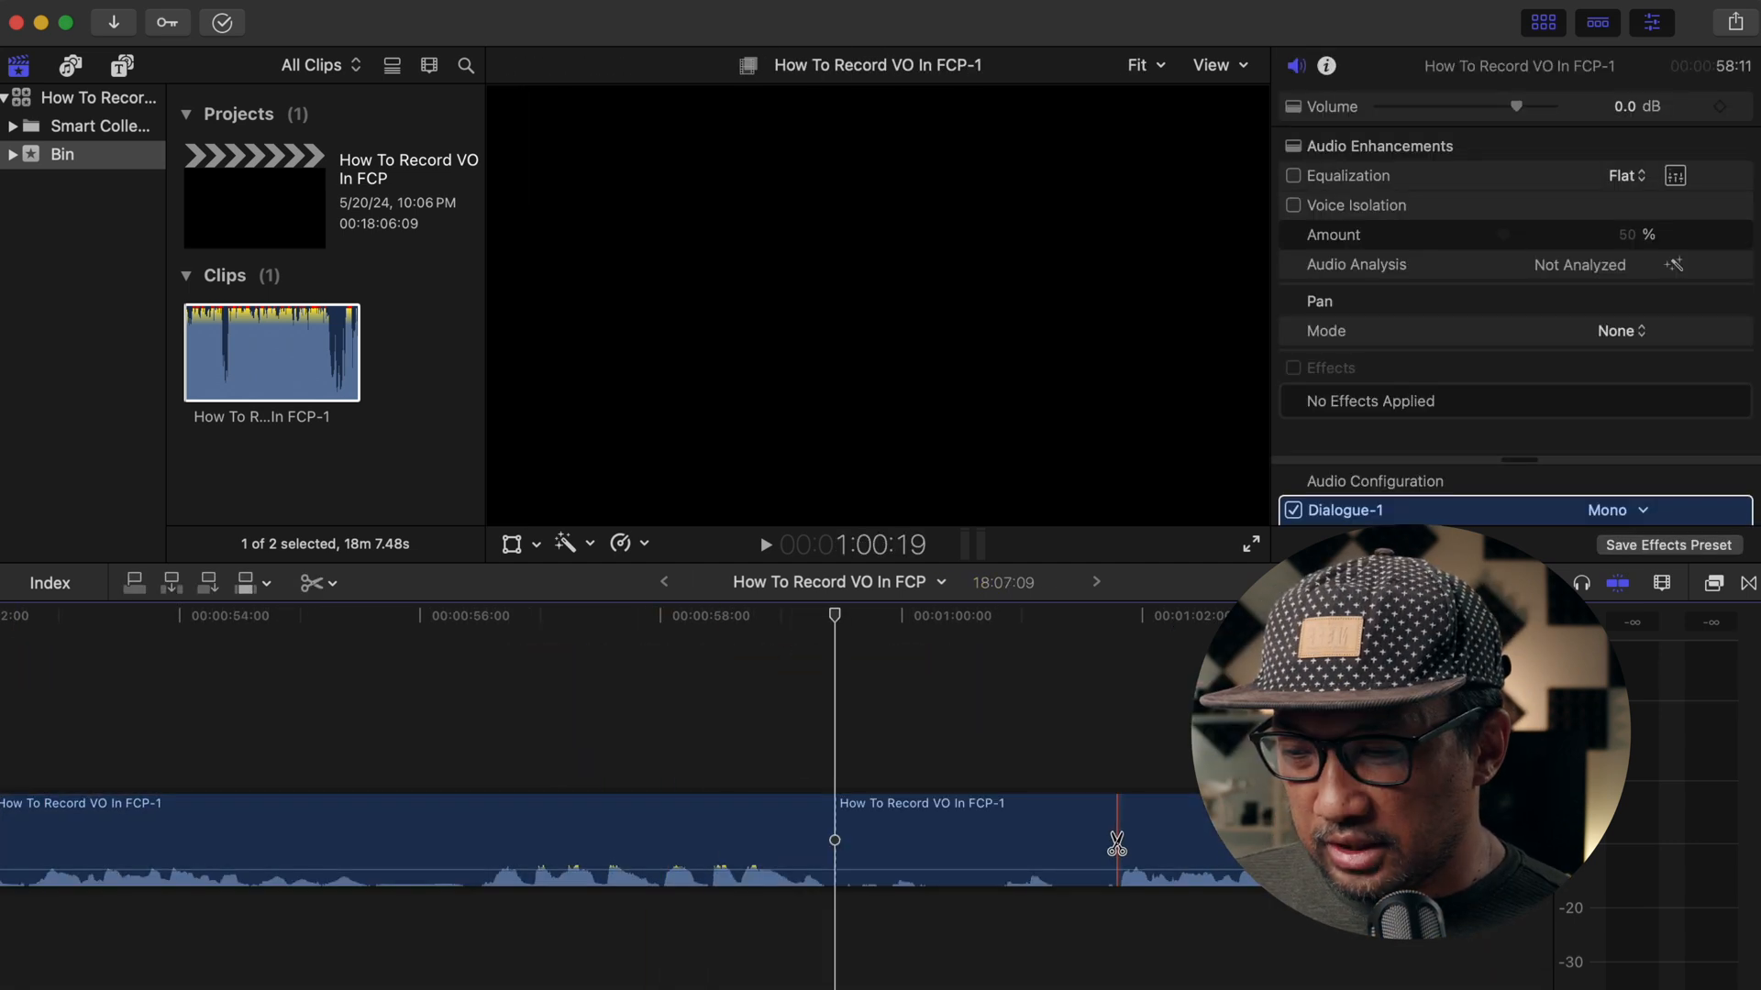
key(a)
click(1051, 842)
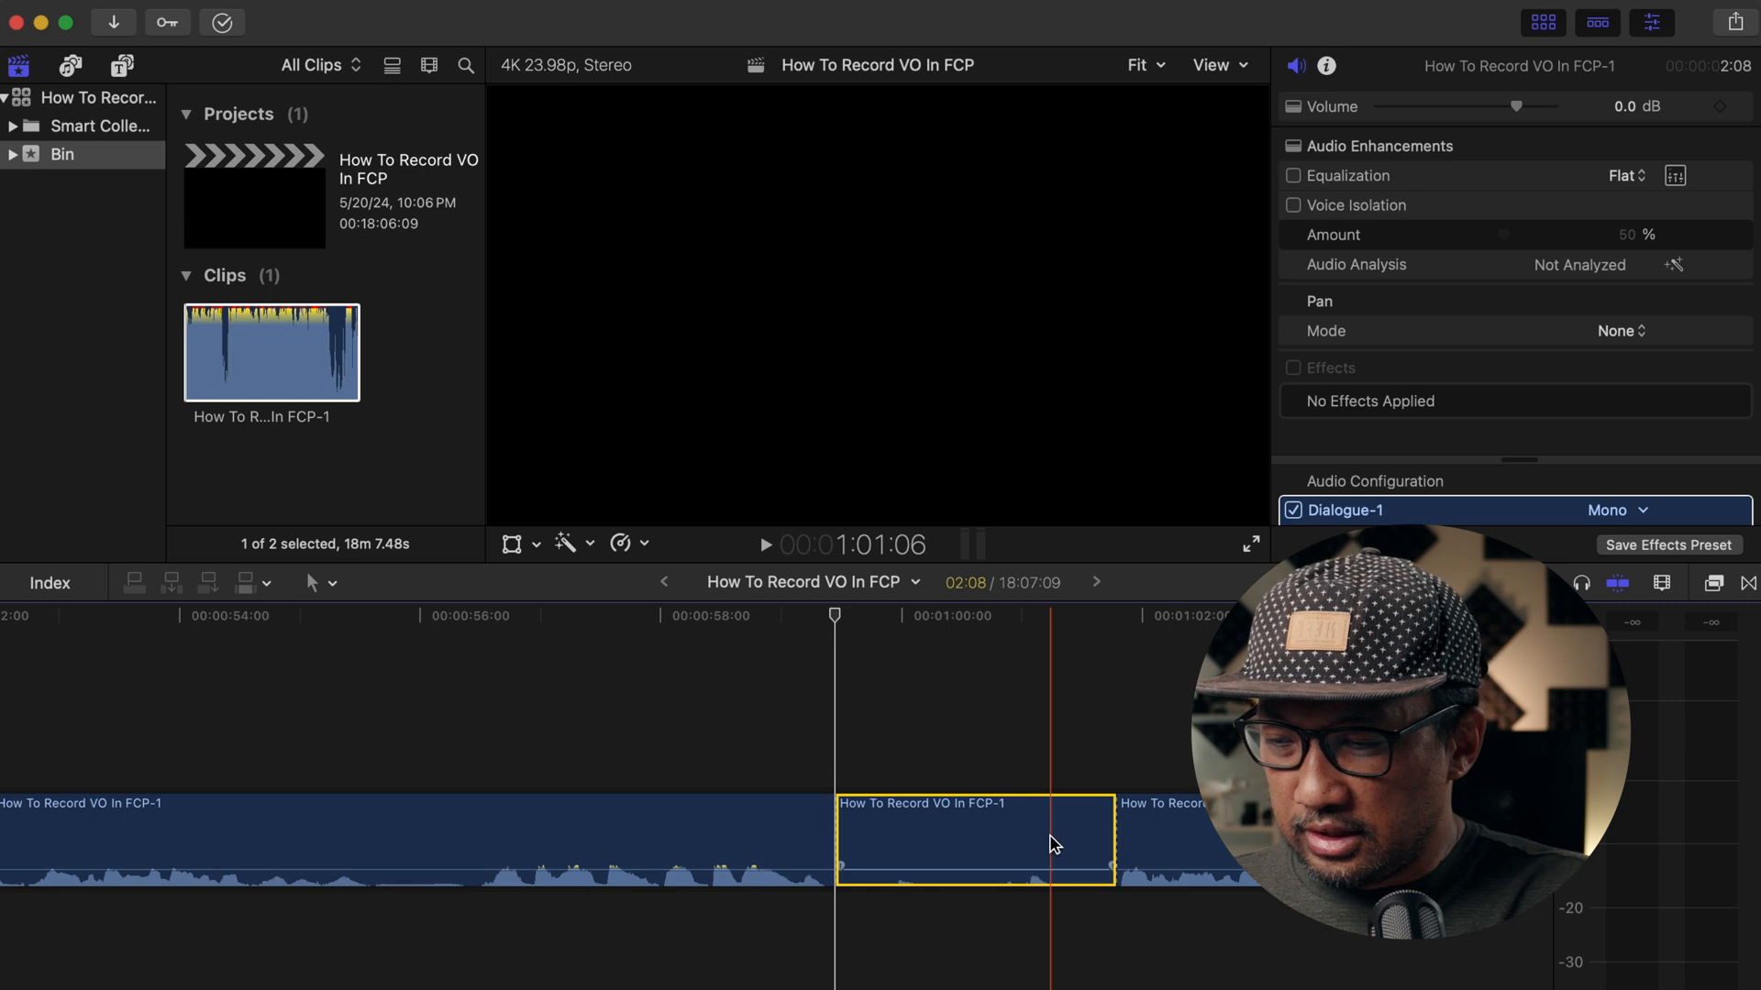
key(Delete)
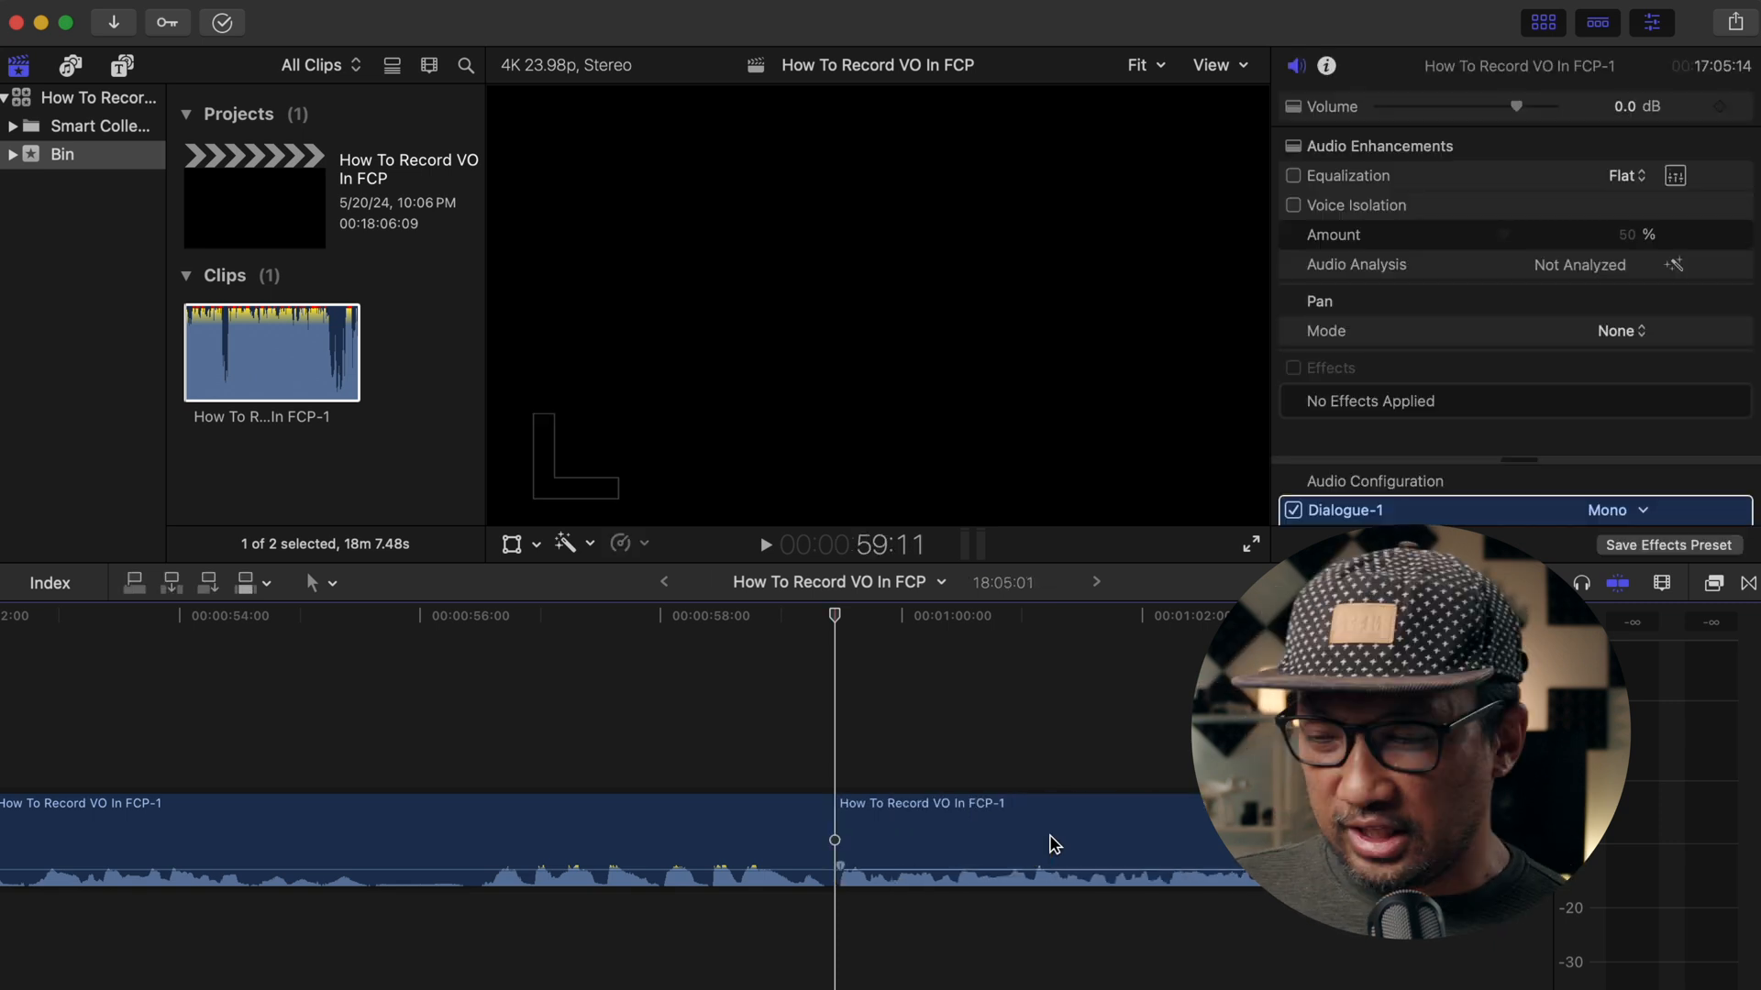